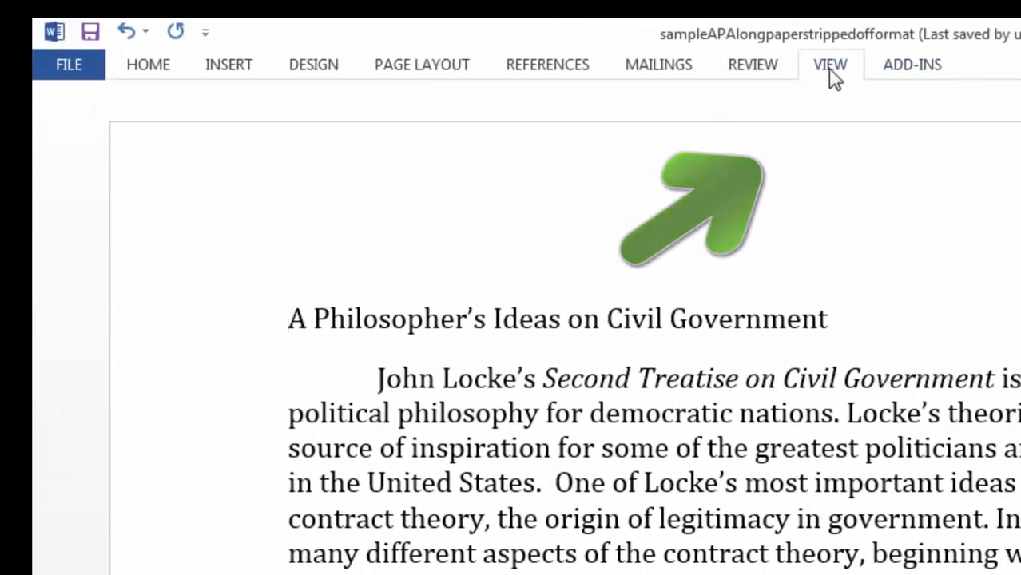
Step: Show the ruler and collapse the ribbon to give the page more room
left_click(829, 67)
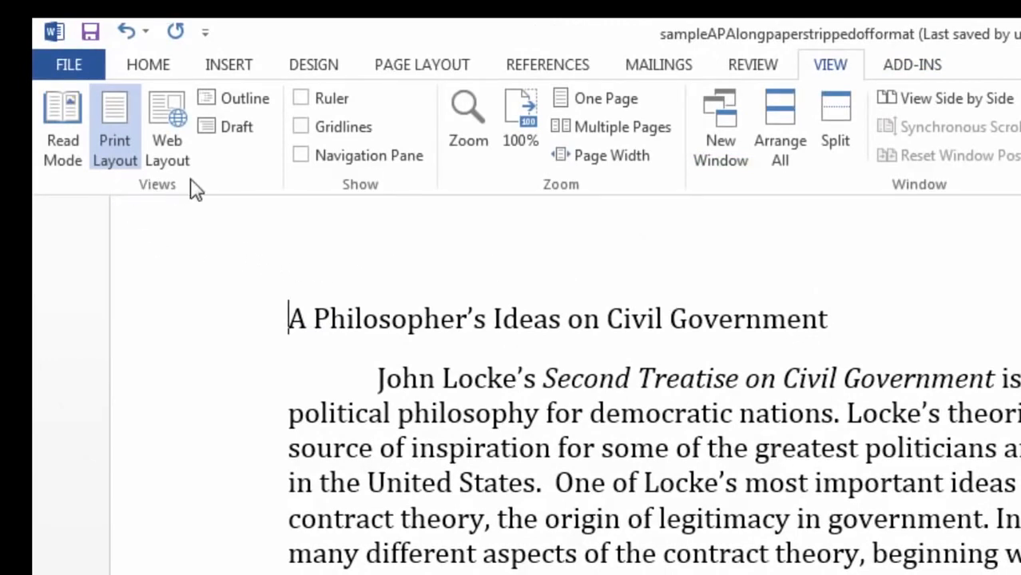
left_click(301, 99)
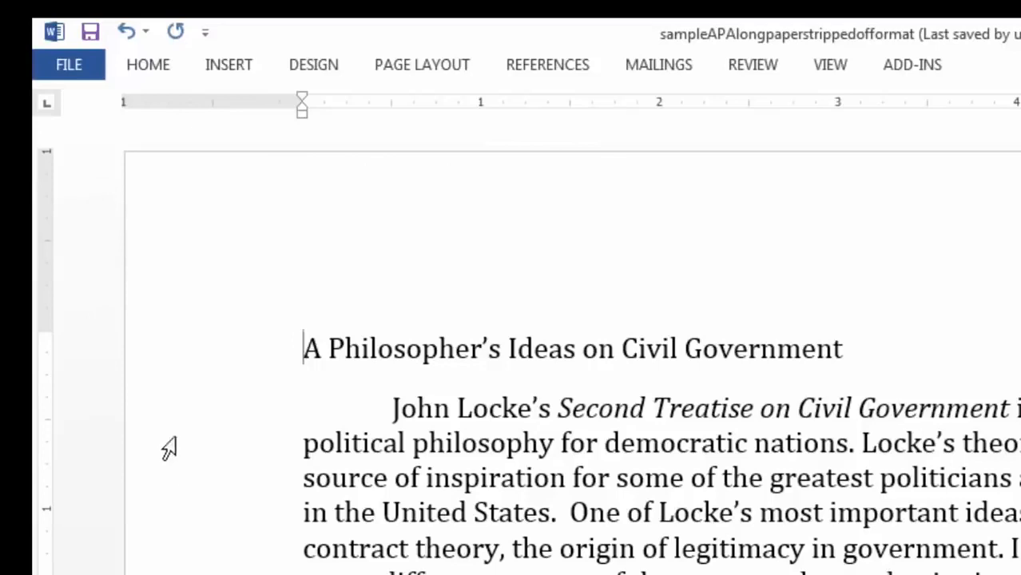
left_click(146, 67)
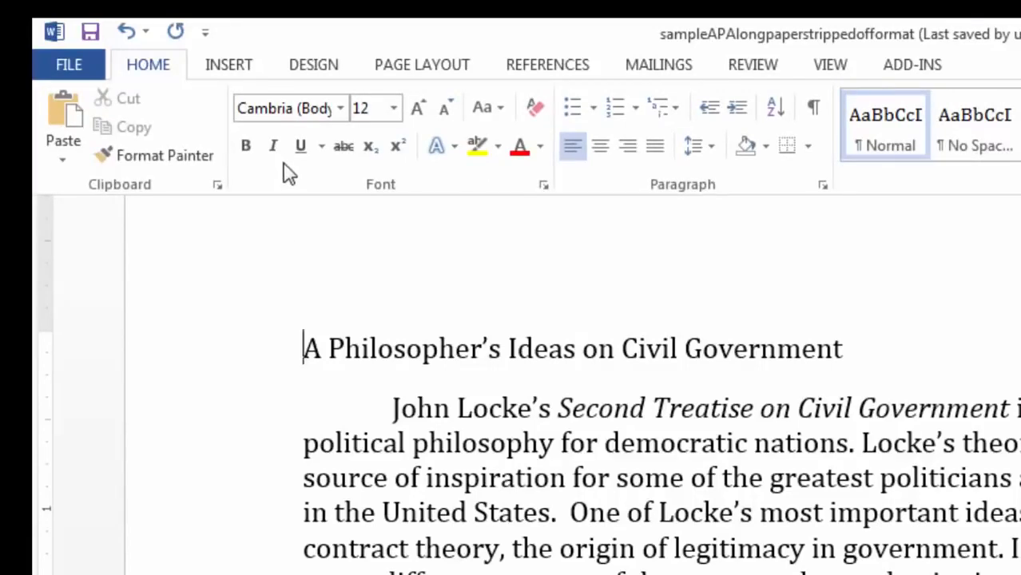
double_click(146, 70)
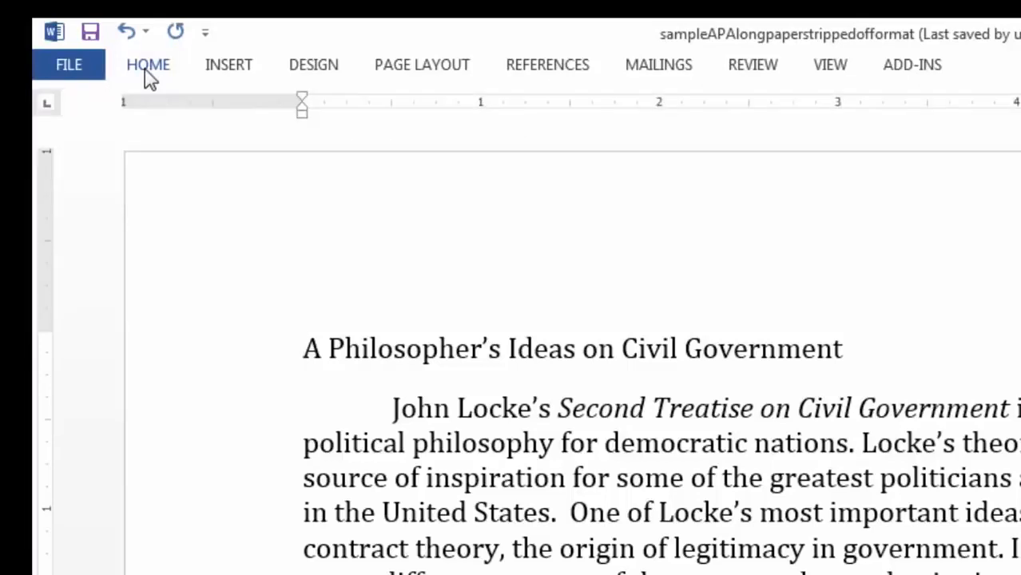
left_click(149, 72)
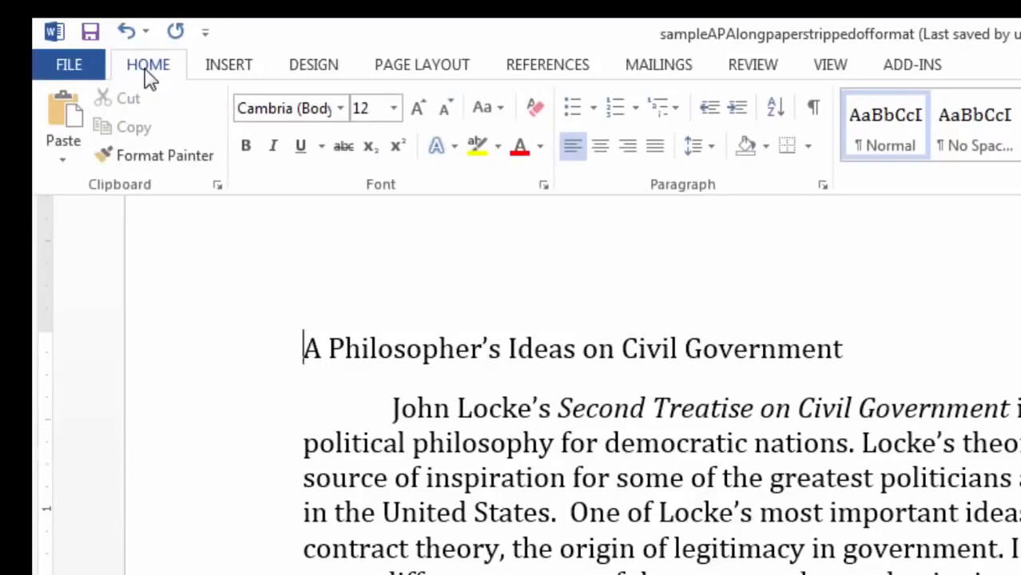
Step: Confirm 1-inch top, bottom, left and right margins for the whole document
left_click(425, 67)
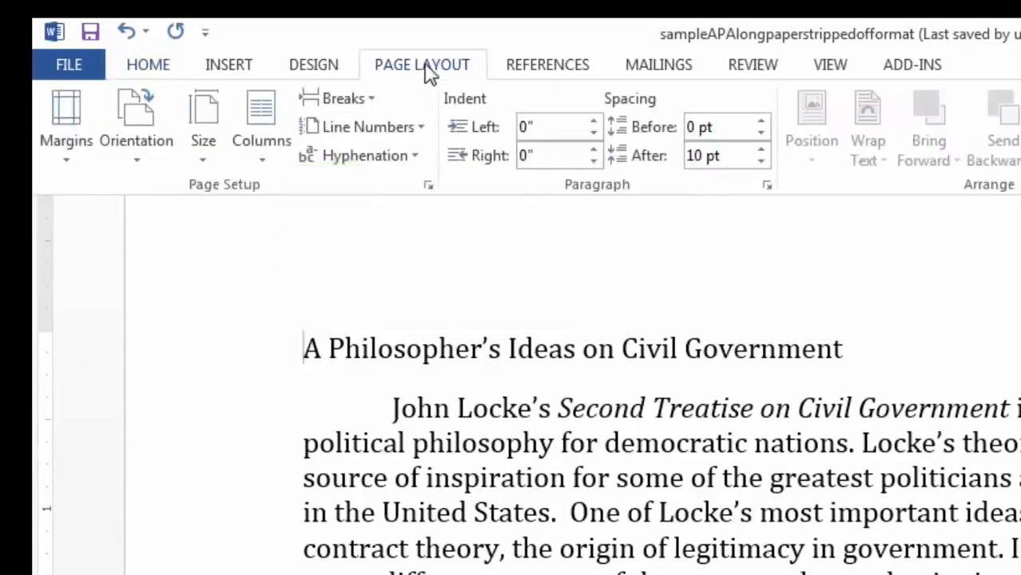
left_click(69, 115)
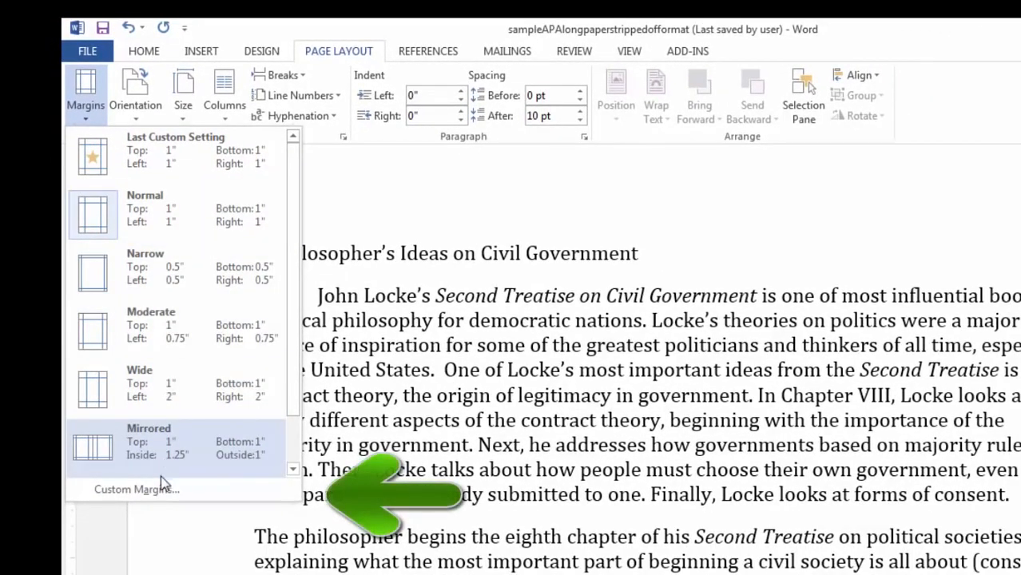
left_click(136, 490)
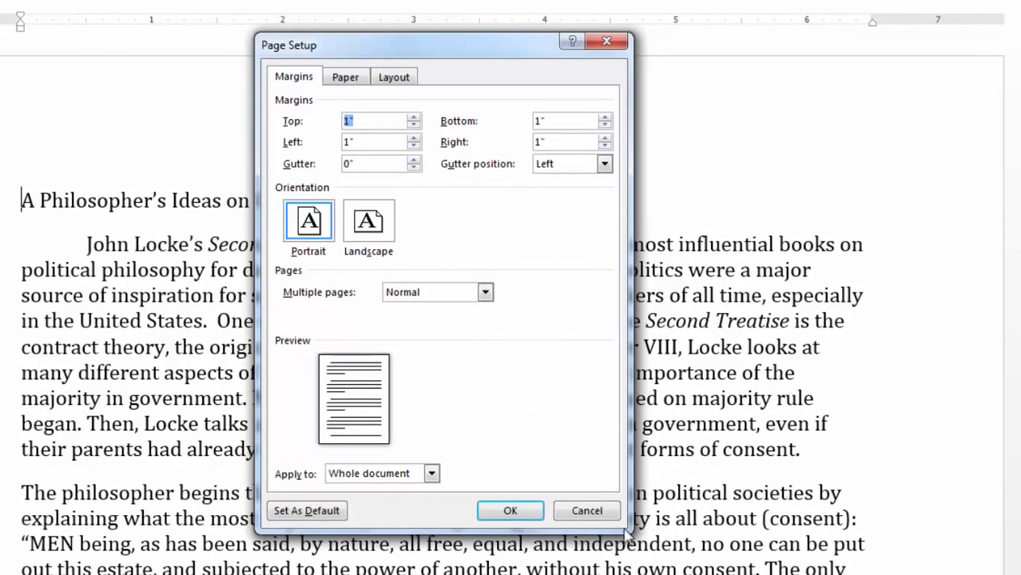
left_click(512, 511)
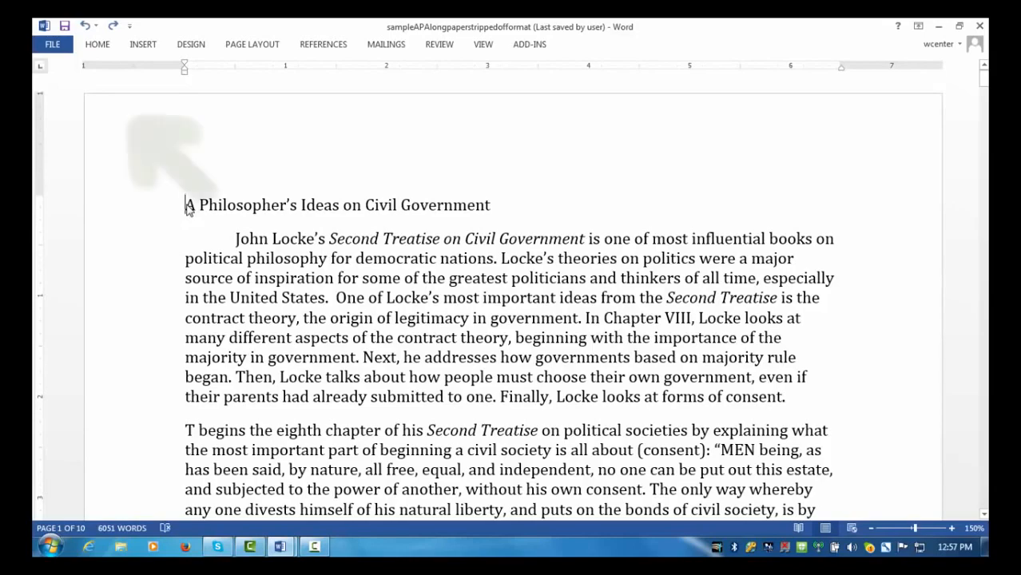
Step: Select the entire document and change its font to Times New Roman
left_click(110, 45)
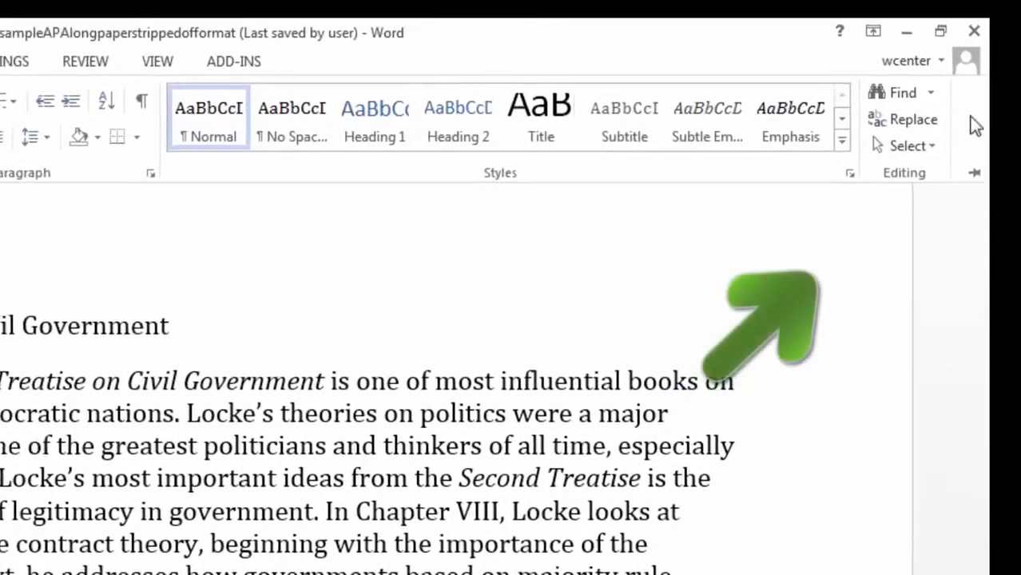
left_click(931, 148)
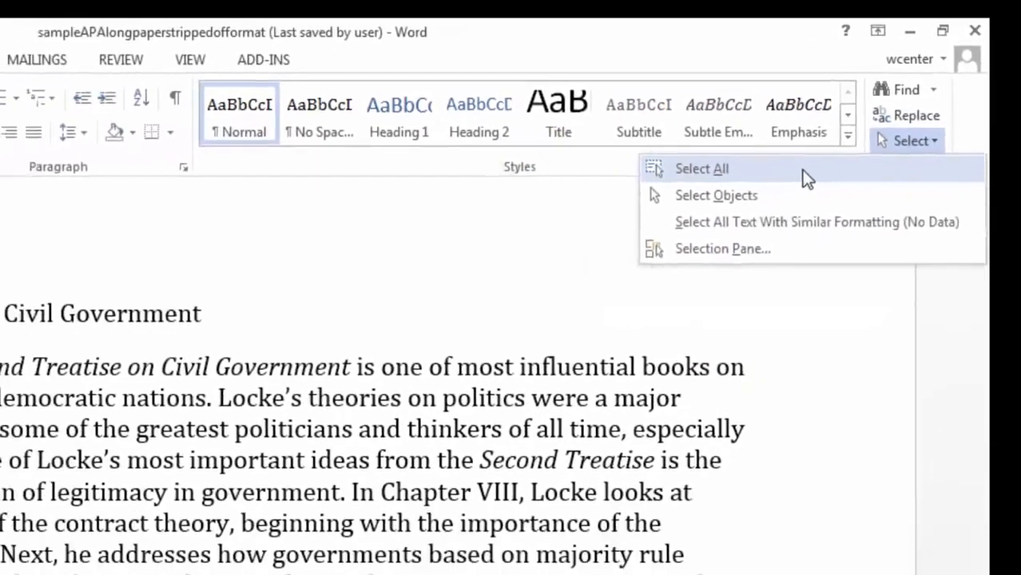
left_click(807, 179)
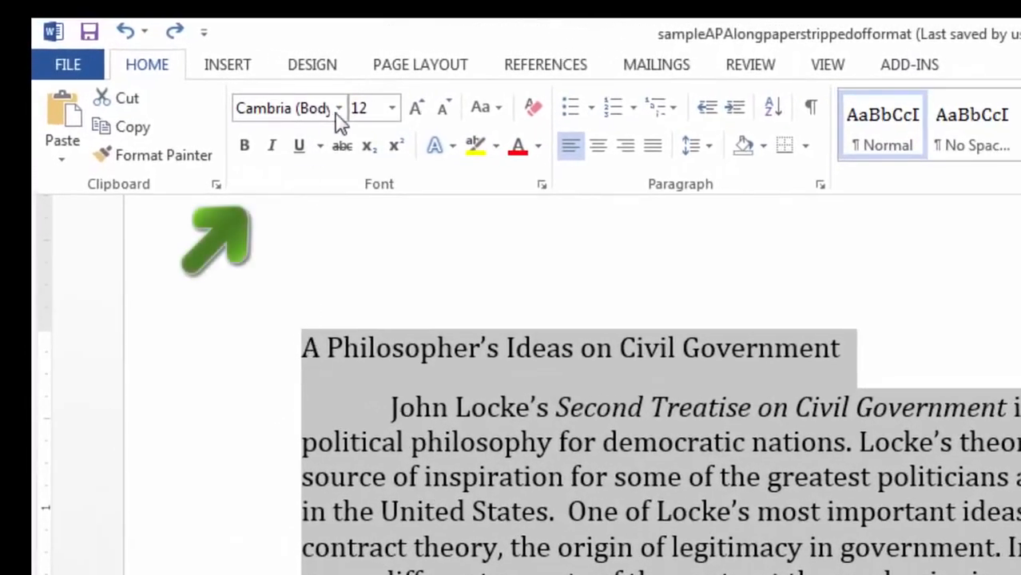
left_click(300, 109)
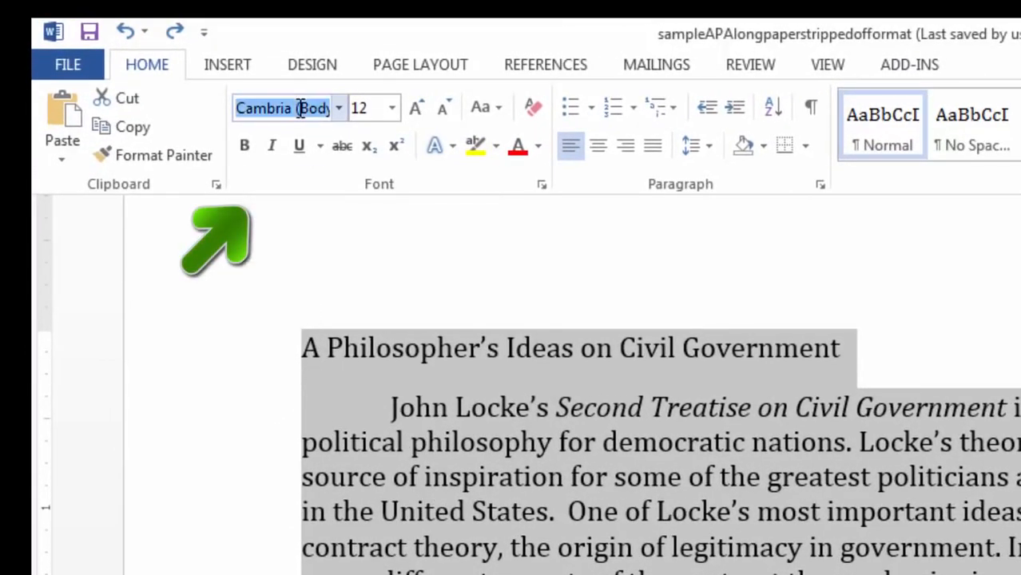
type("Times")
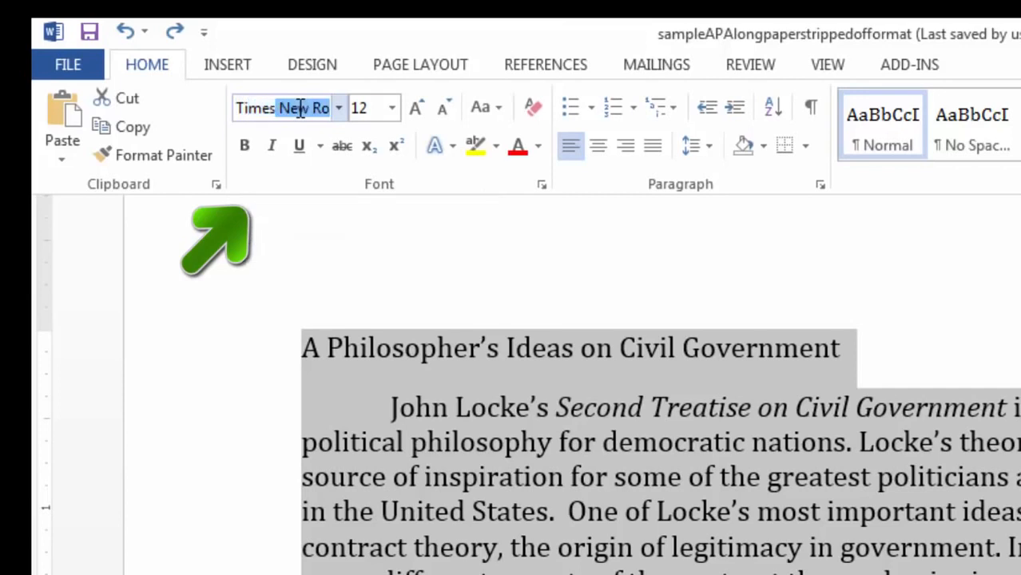
key("Return")
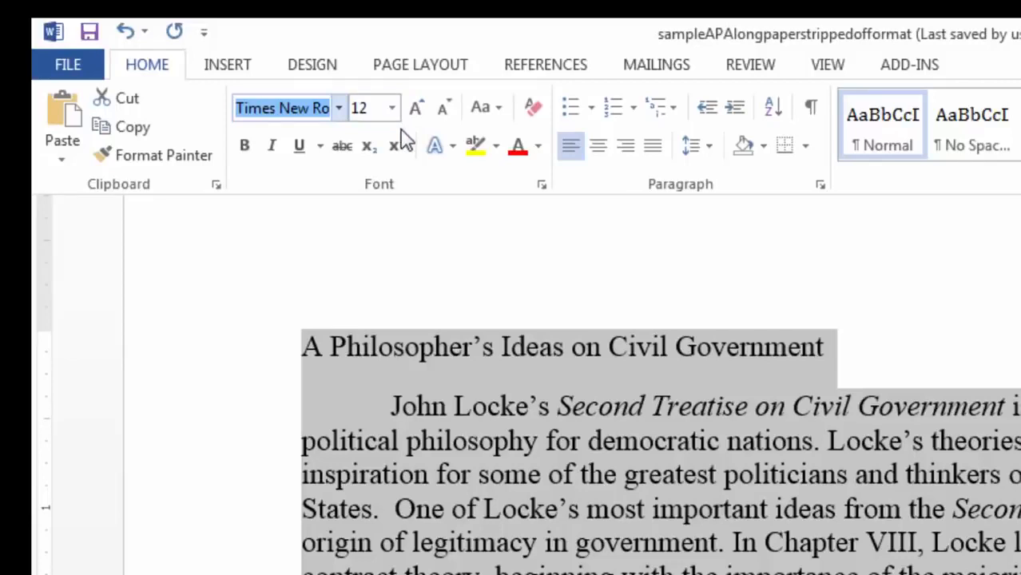
left_click(708, 157)
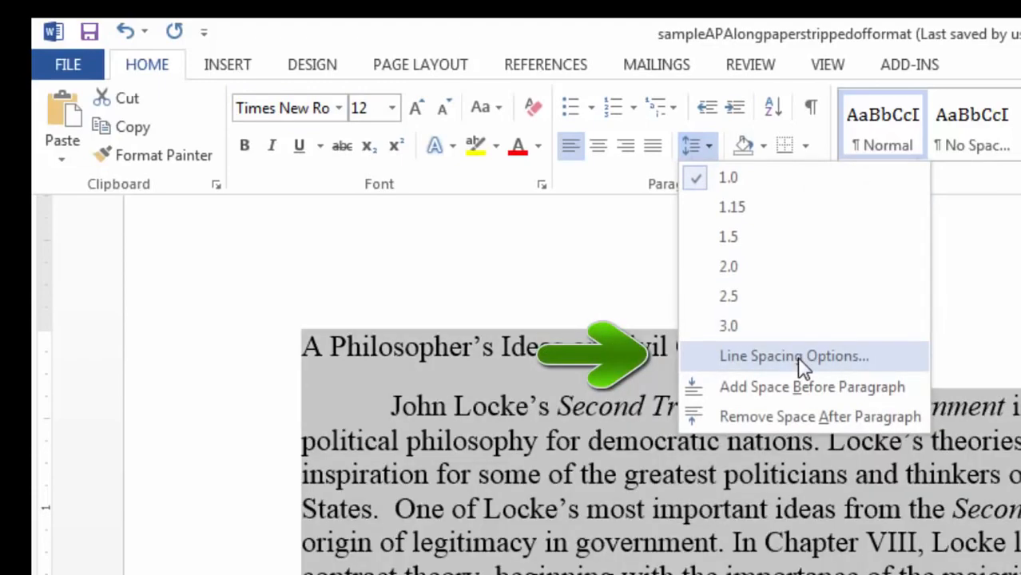
Step: Set line spacing to Double and paragraph spacing After to 0 pt
left_click(801, 356)
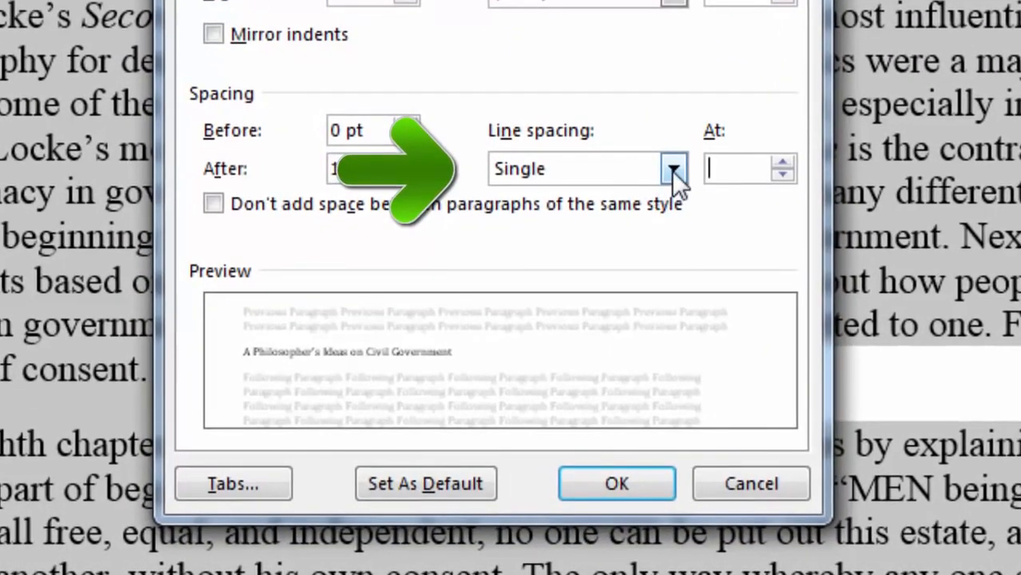
left_click(673, 168)
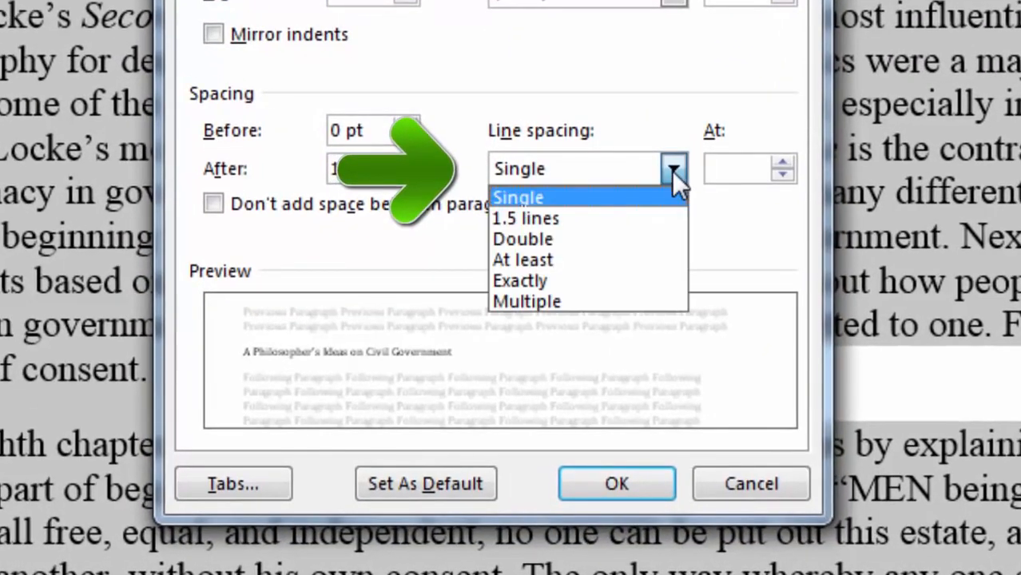
left_click(624, 239)
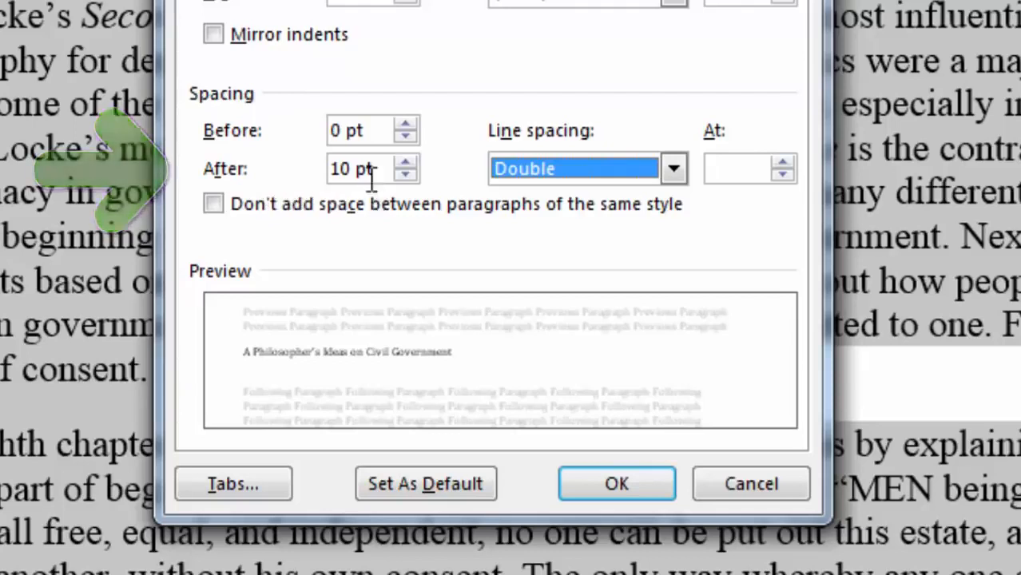
left_click(404, 174)
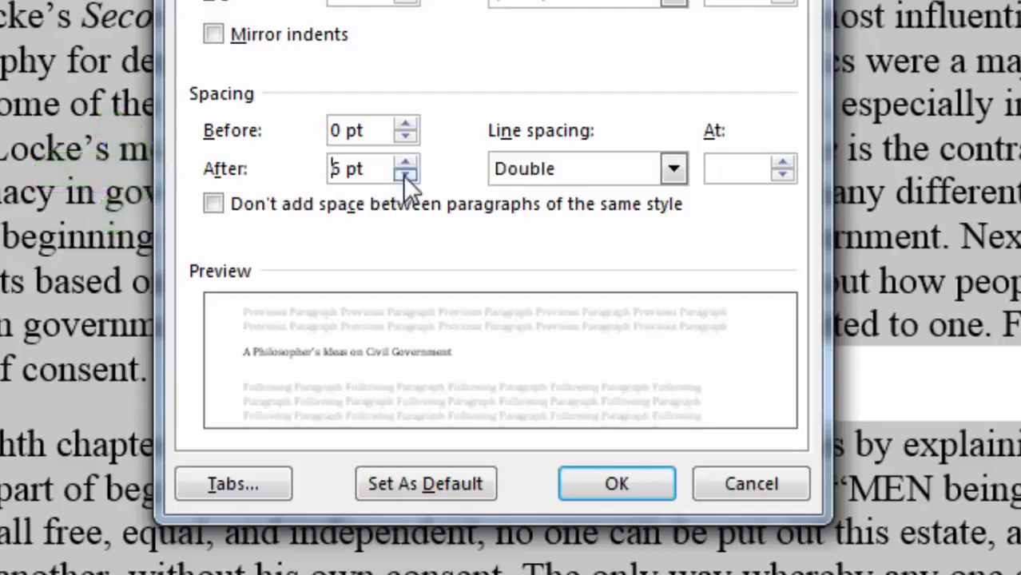
left_click(404, 174)
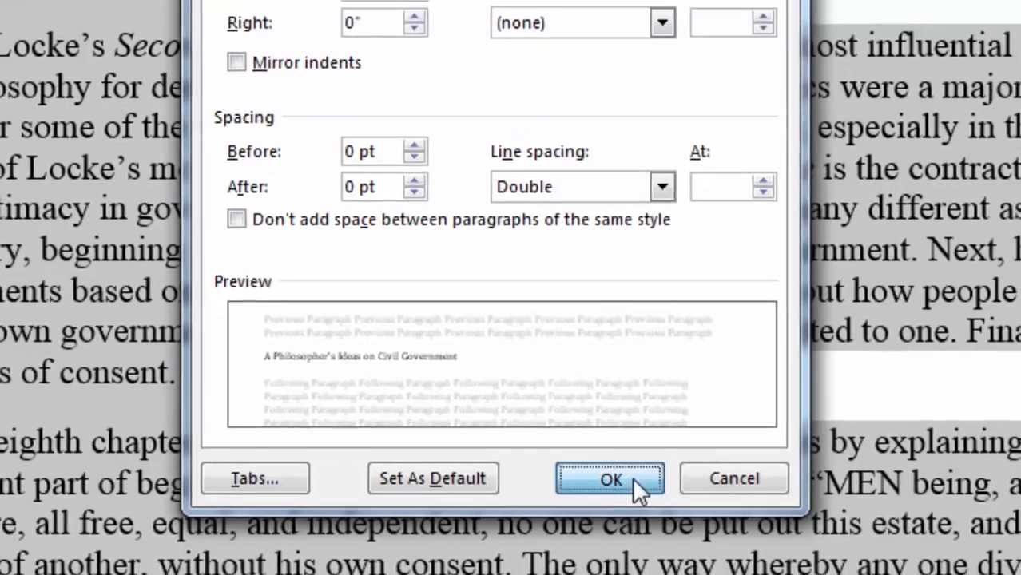
left_click(638, 482)
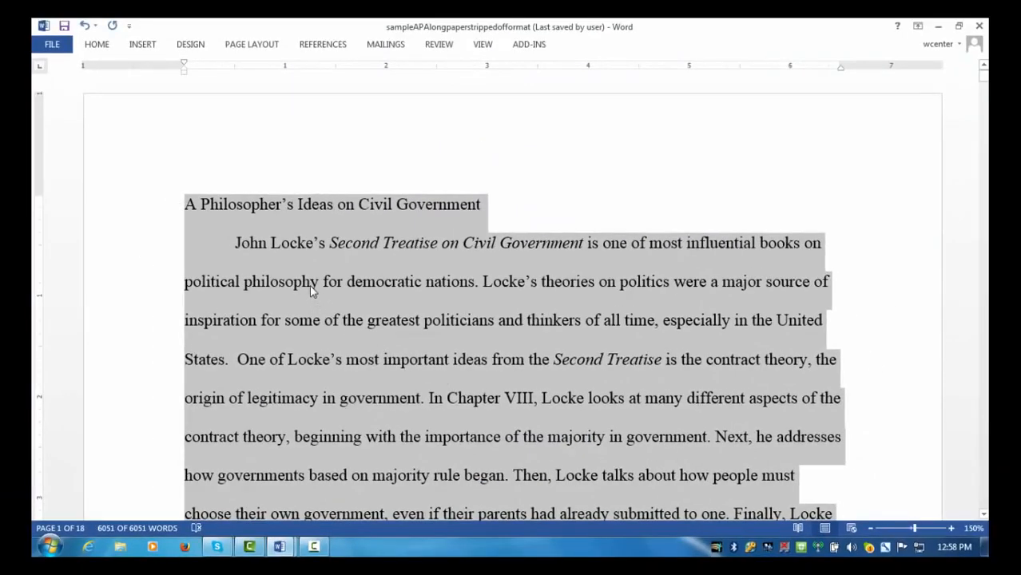
Step: Deselect the text and scroll through the double-spaced essay and back
left_click(189, 208)
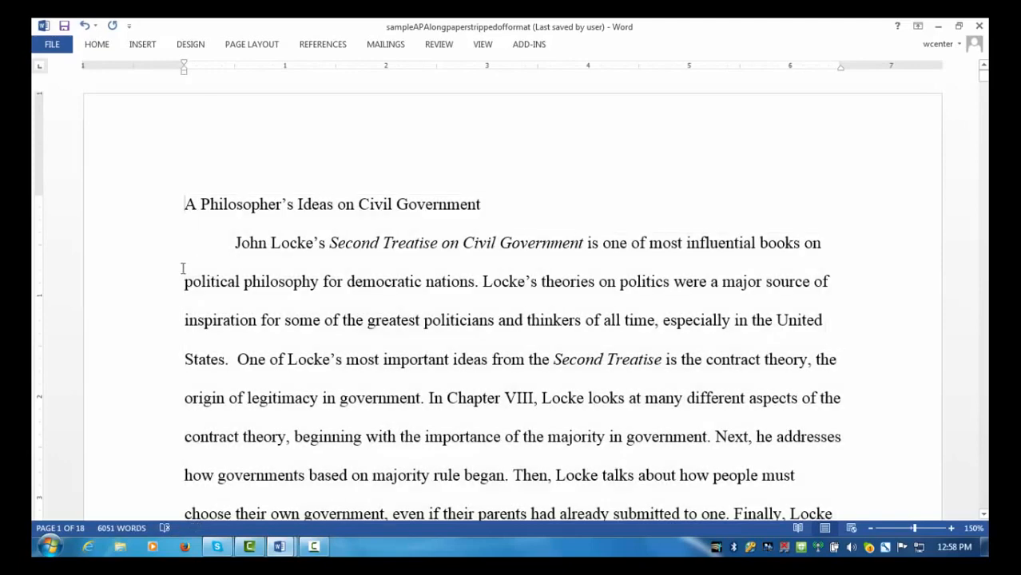
scroll(472, 271, "down", 2)
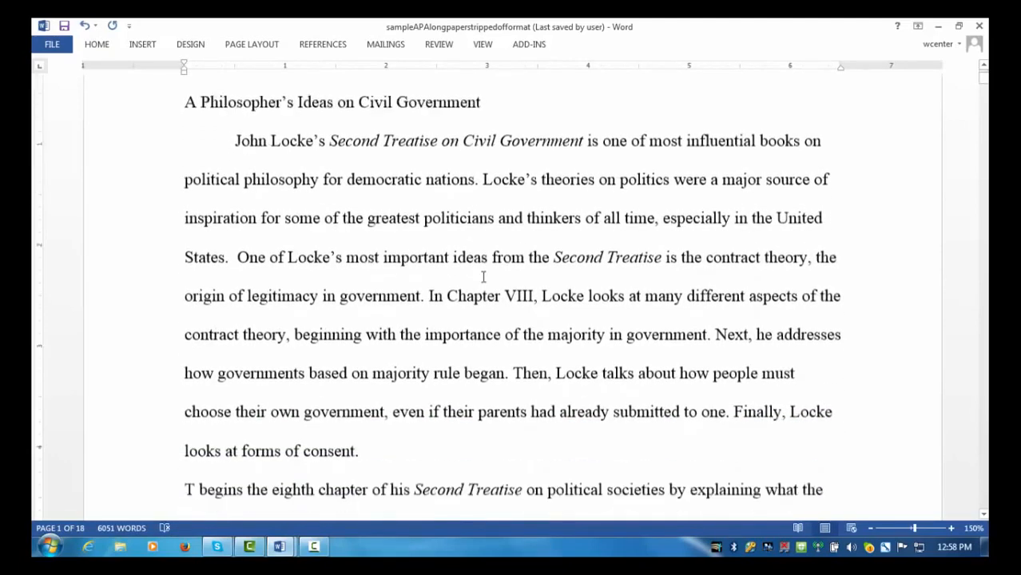
scroll(484, 277, "down", 6)
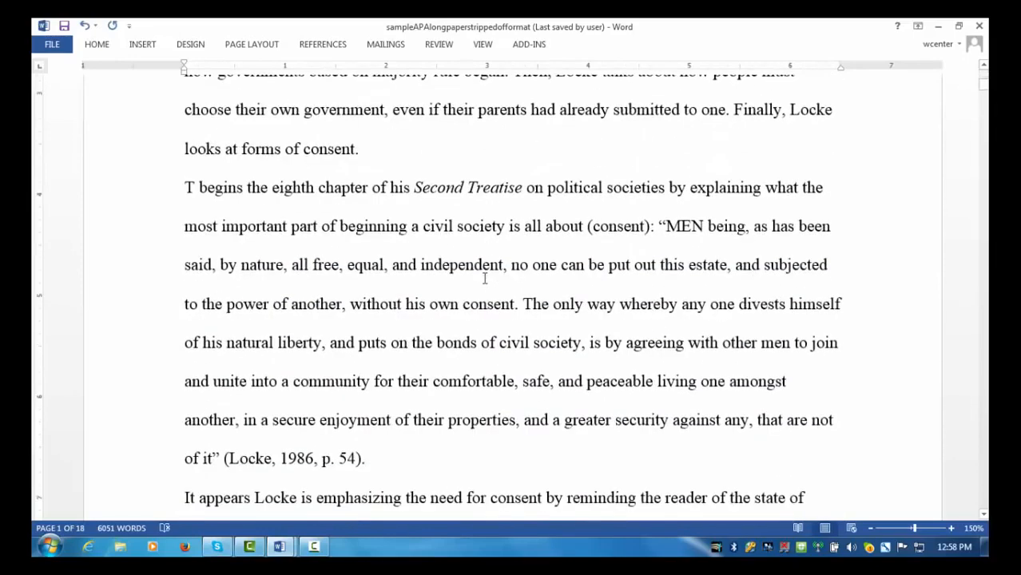
scroll(484, 277, "down", 3)
scroll(484, 277, "up", 4)
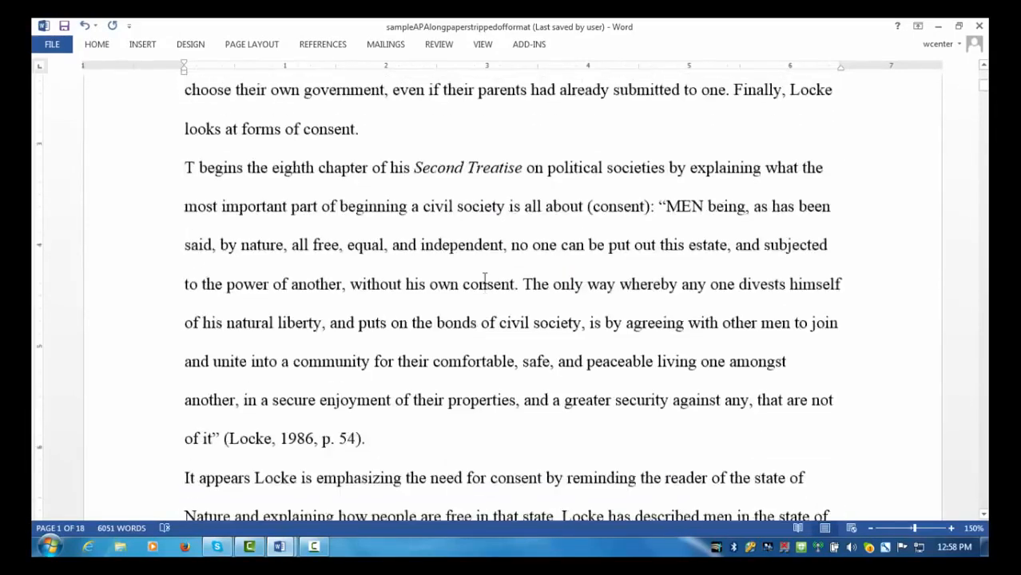
scroll(484, 277, "up", 8)
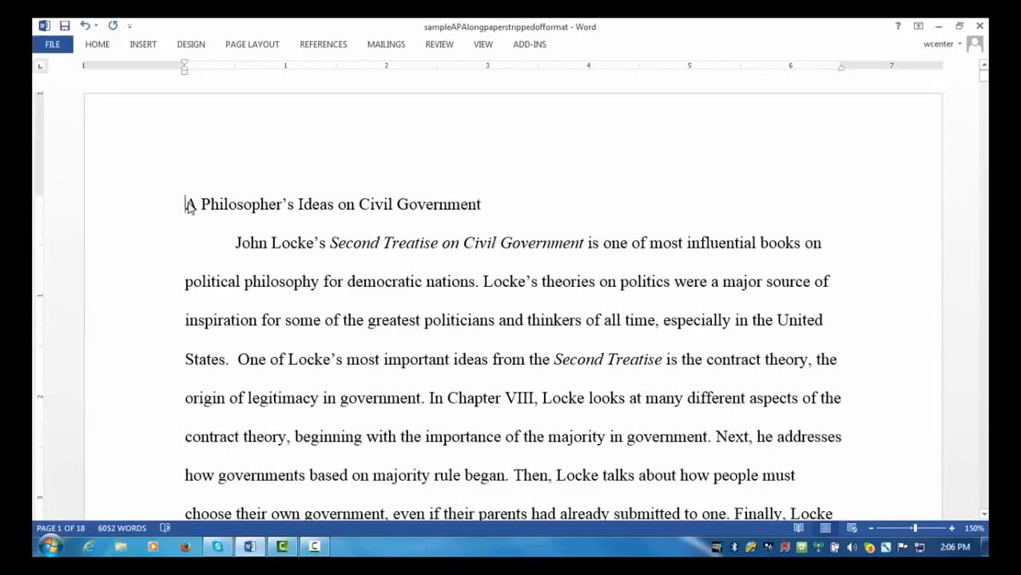
Step: Center the title line 'Standing the Test of Time: A Philosopher's Ideas on Civil Government'
left_click_drag(186, 205, 483, 206)
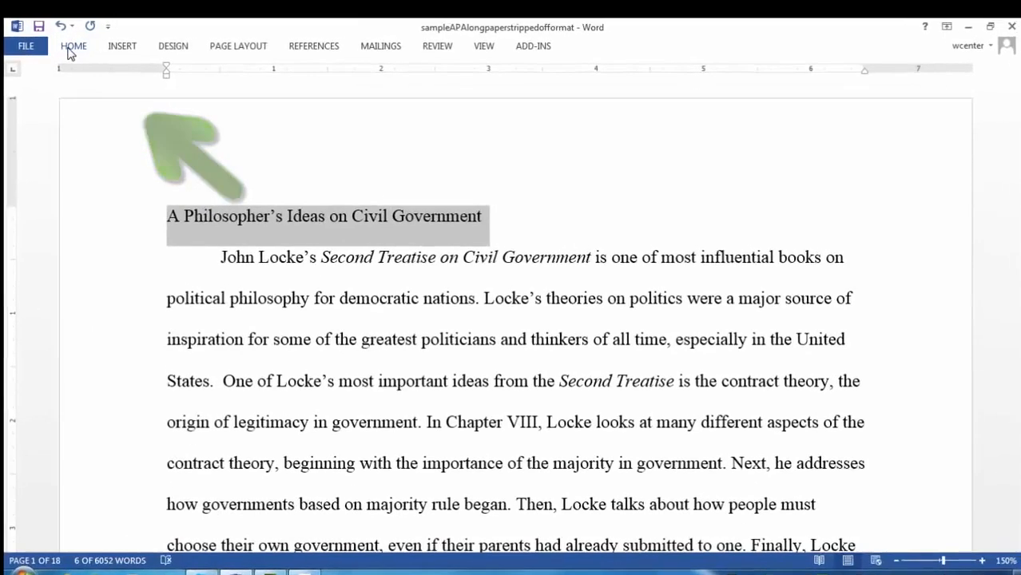
left_click(95, 46)
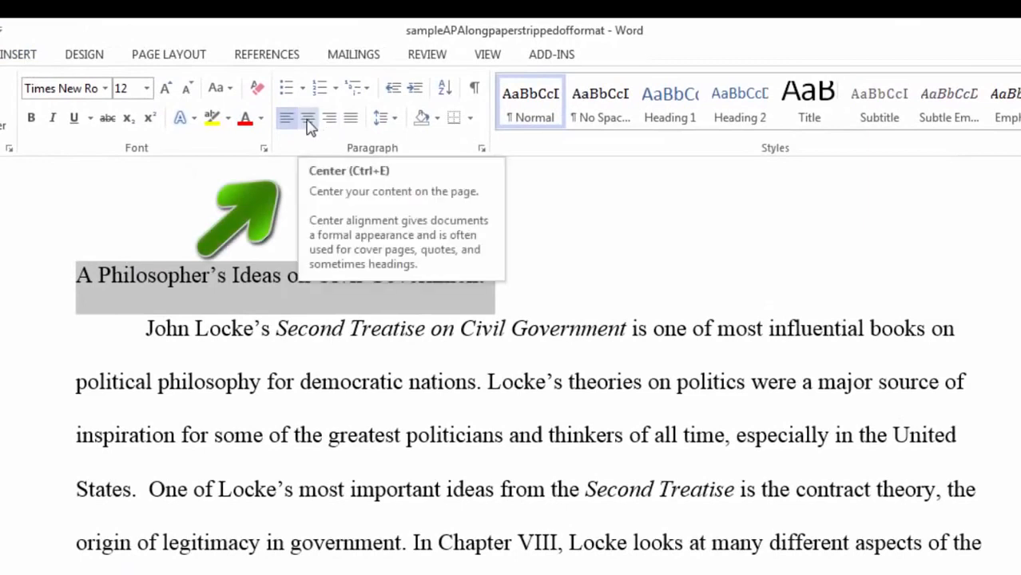
left_click(308, 120)
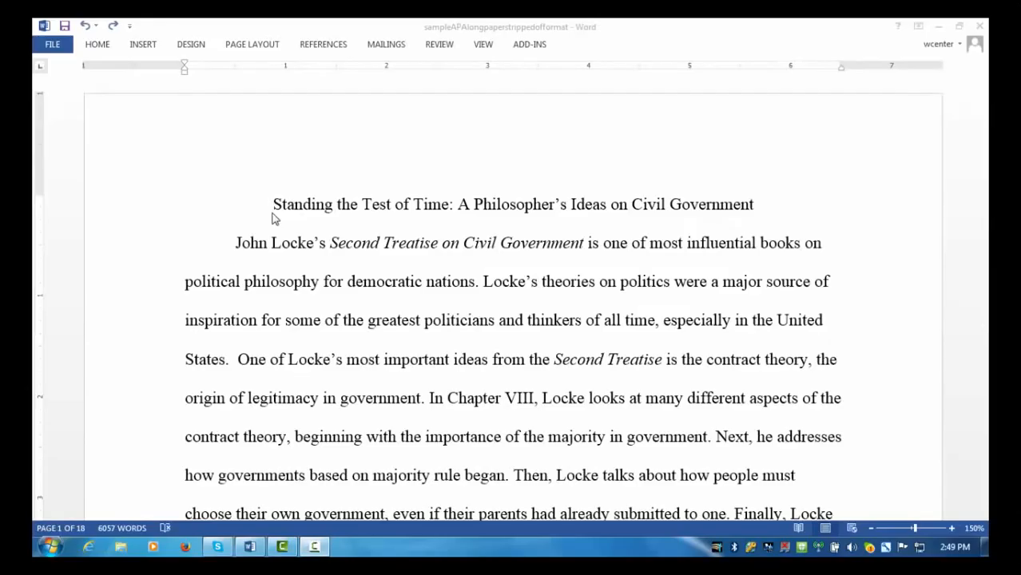
left_click(273, 218)
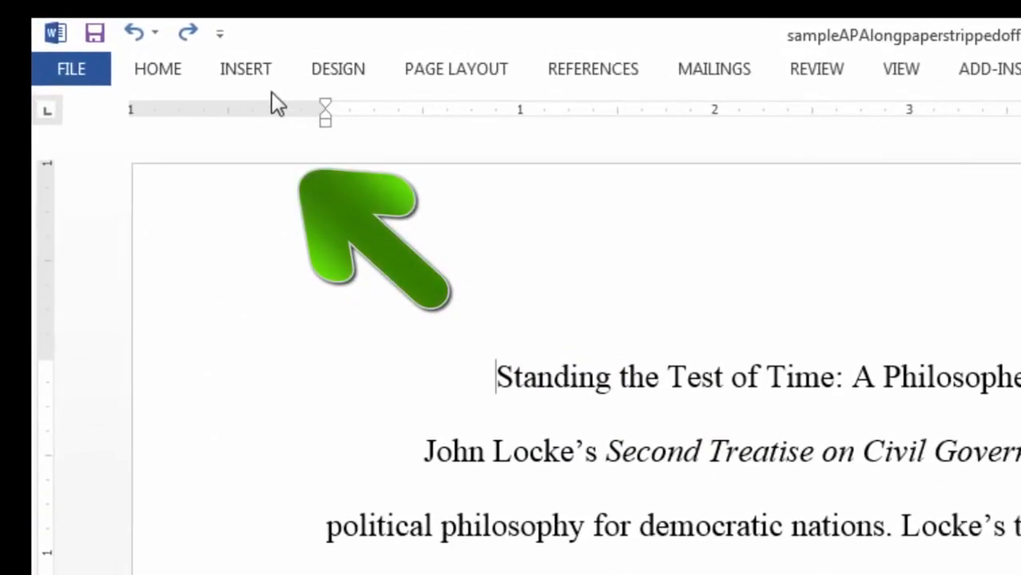
Step: Insert a page break before the title and jump to the new blank first page
left_click(255, 76)
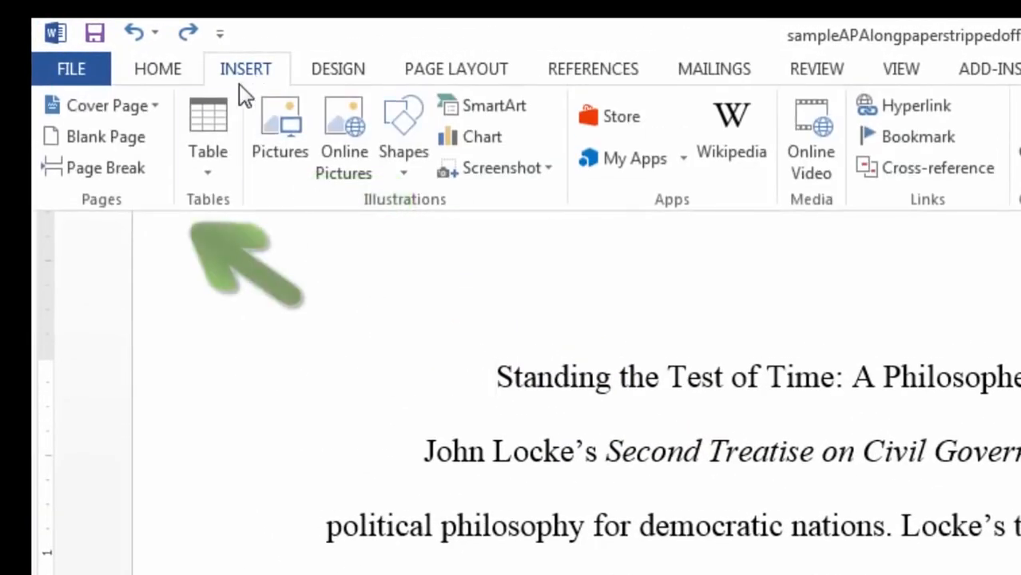
left_click(128, 167)
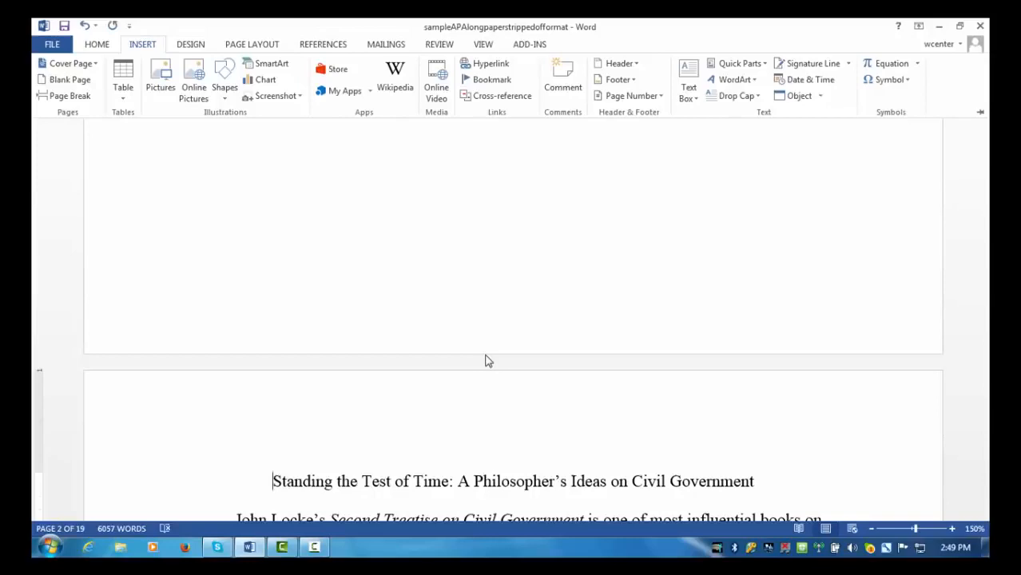
key("ctrl+Home")
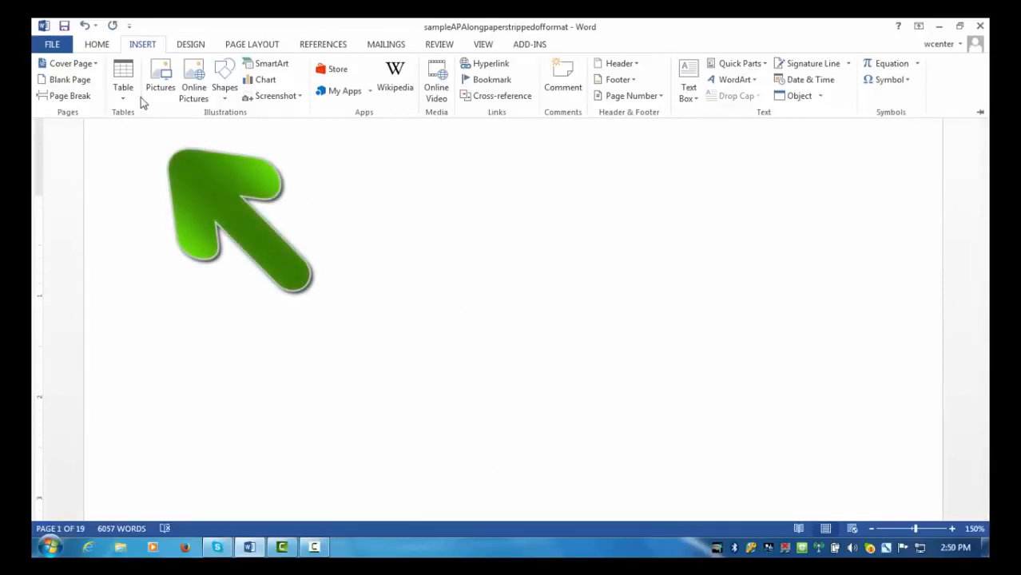
Step: Type a centred 'Abstract' heading at the top of page 1
left_click(100, 45)
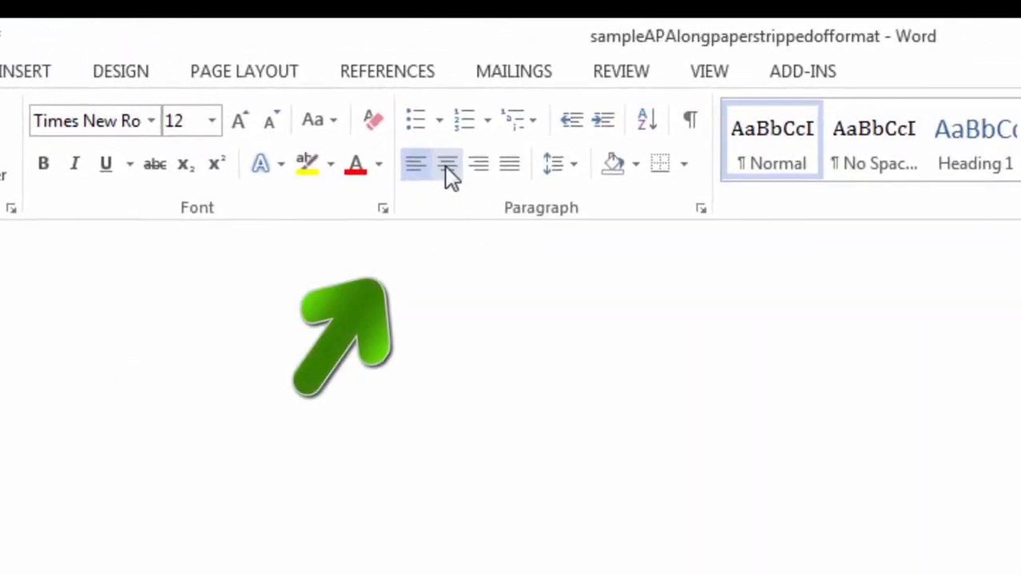
left_click(446, 168)
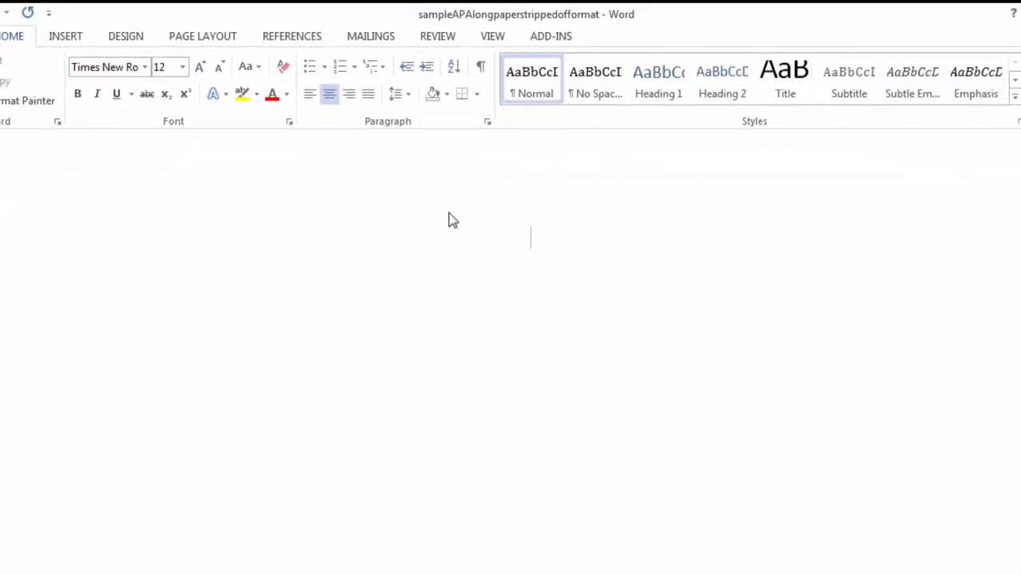
type("Abstrac")
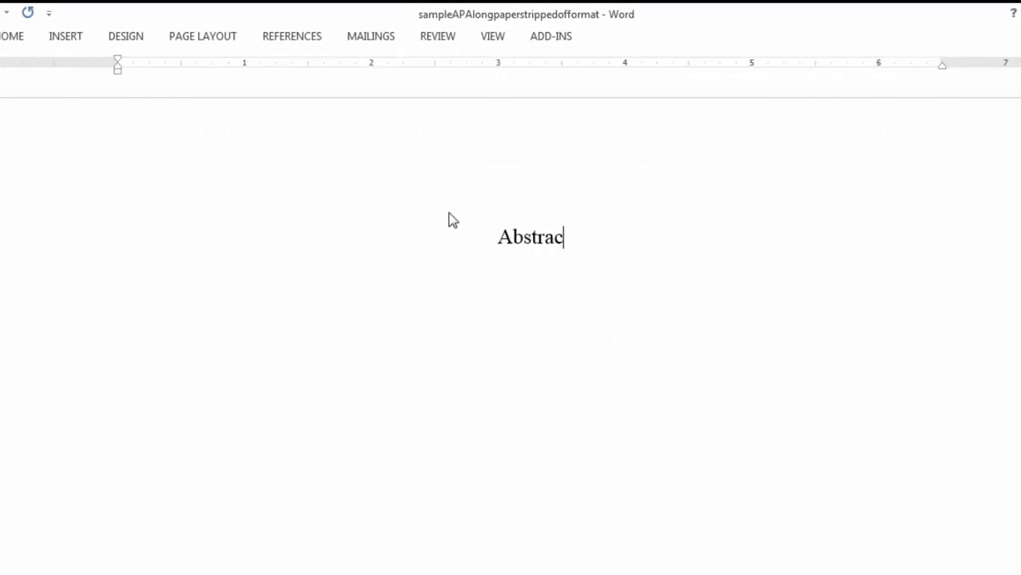
type("t")
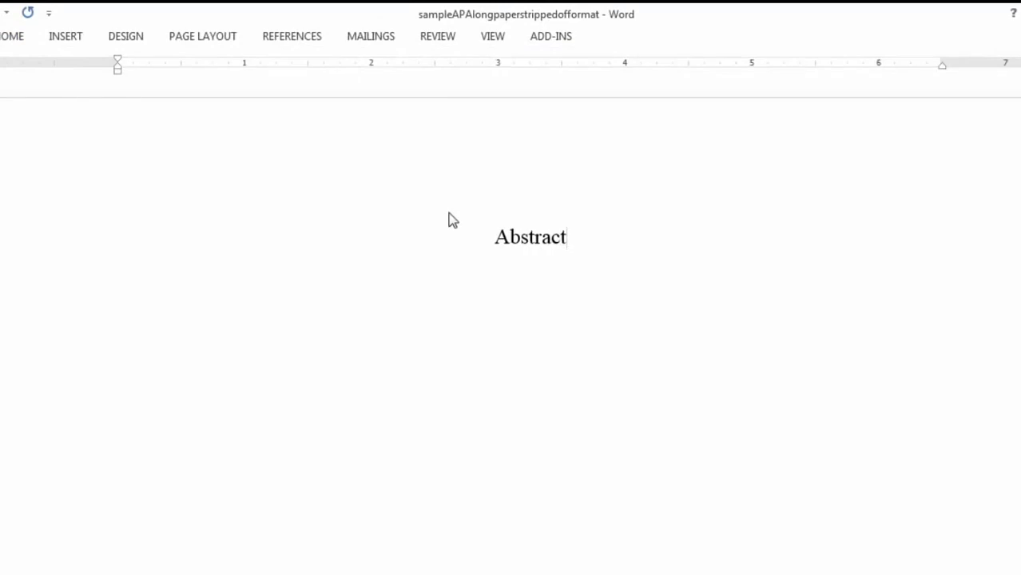
key("Return")
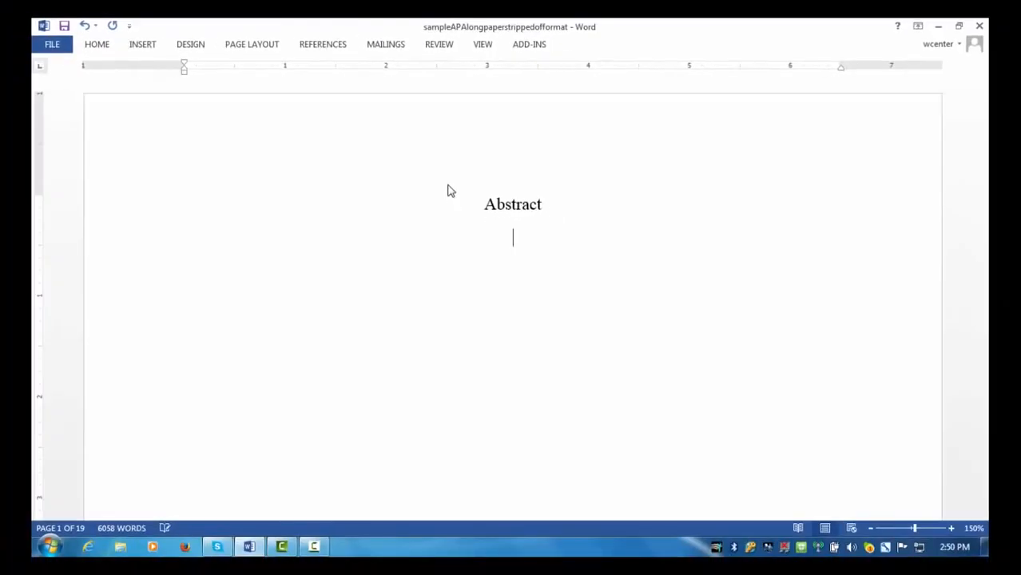
Step: Below it, add the left-aligned line 'Typically, it is 150-200 words. . . . .'
left_click(98, 45)
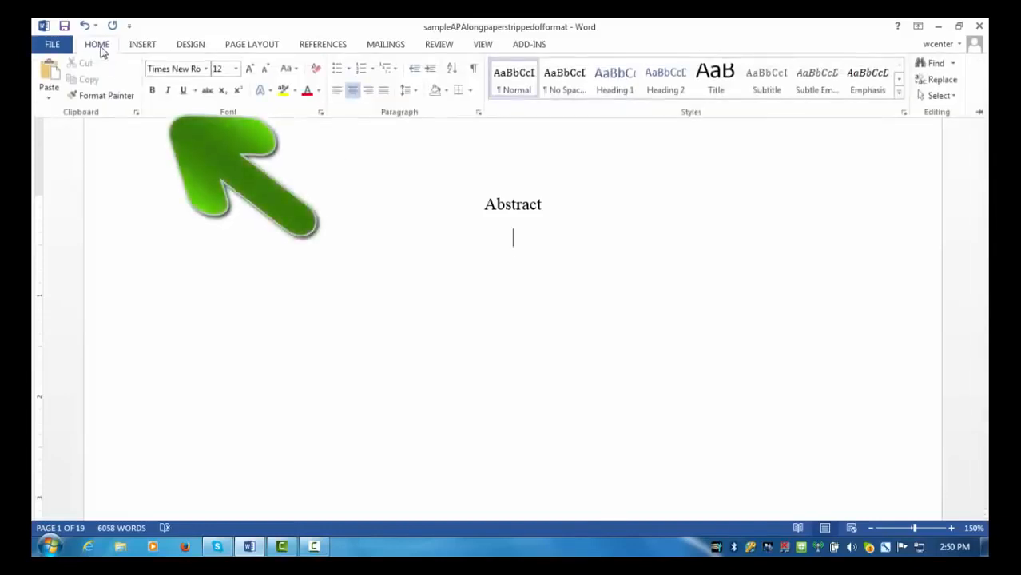
left_click(338, 96)
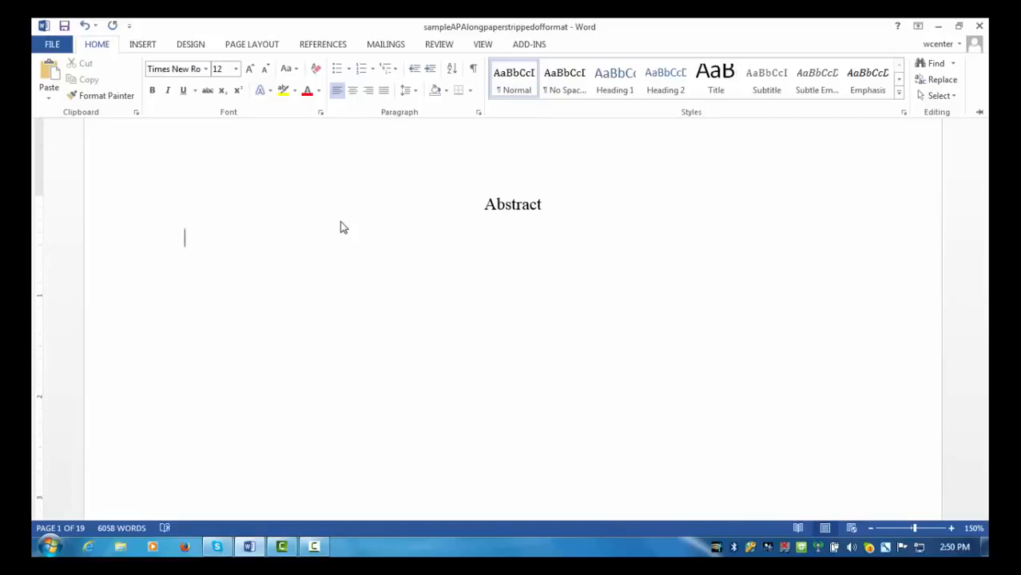
left_click(344, 227)
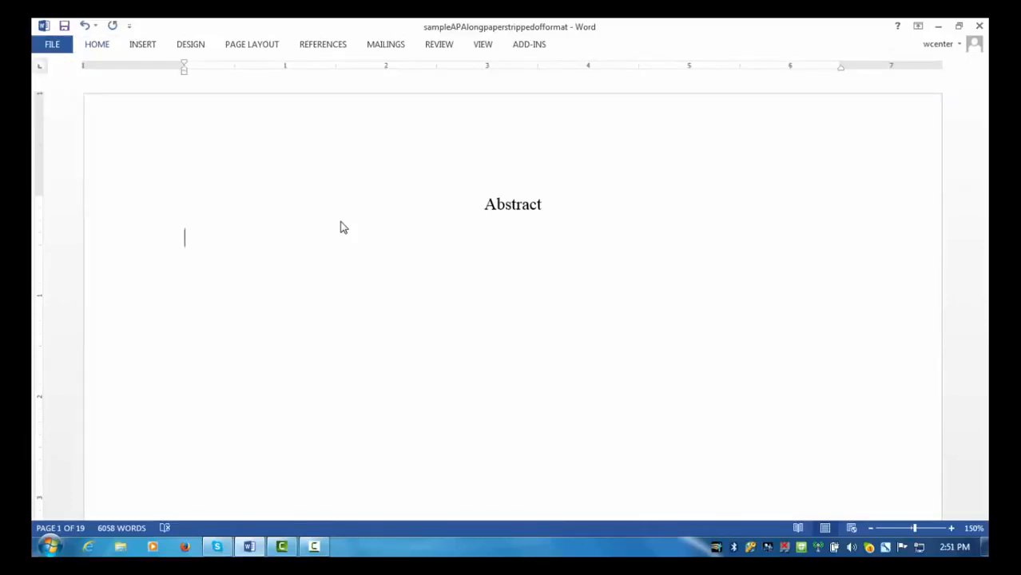
type("Typically, it")
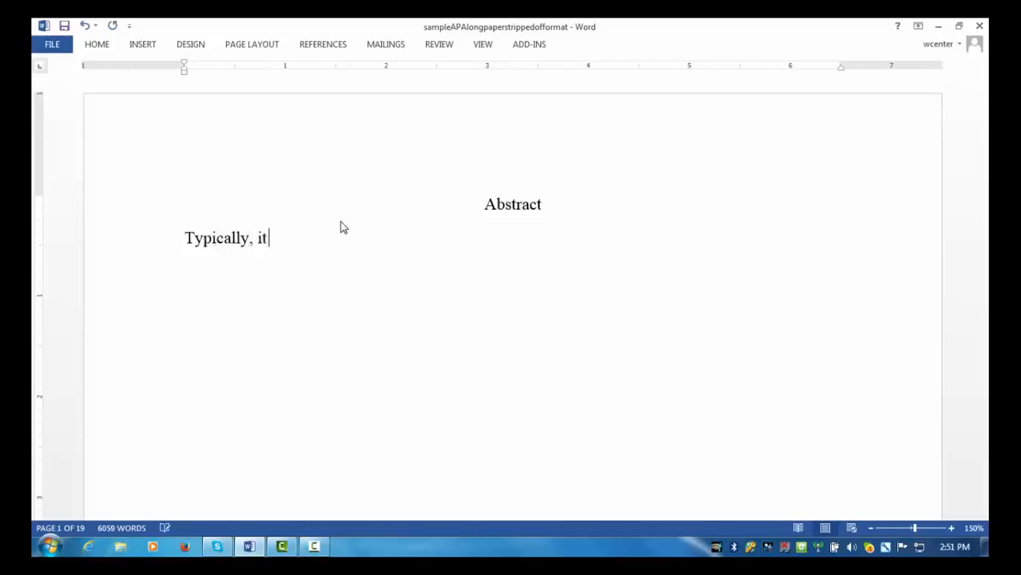
type(" is 150-200 words. ")
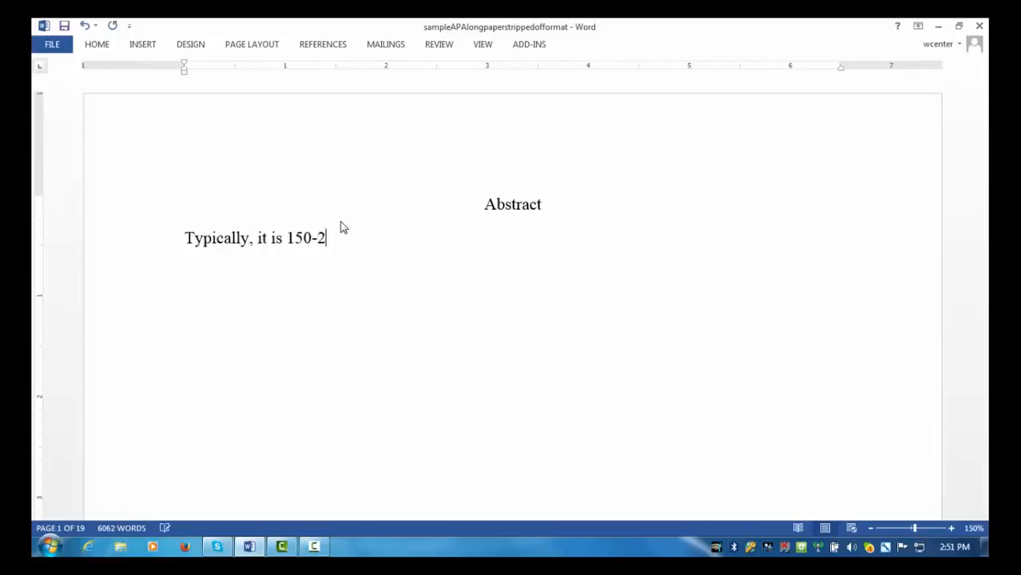
type(". . . .")
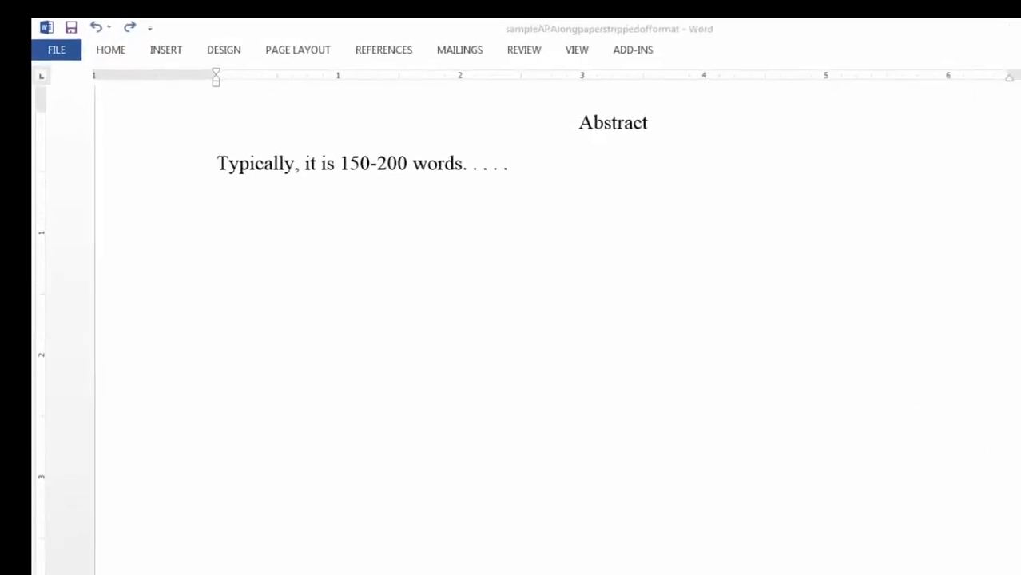
left_click(696, 156)
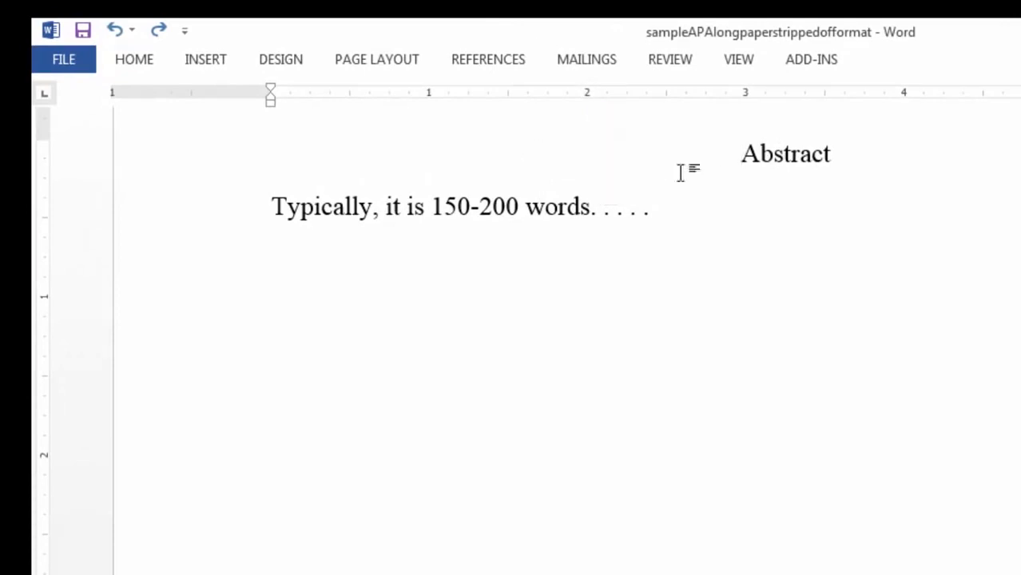
Step: Insert a page break before Abstract so it moves to page 2
left_click(216, 59)
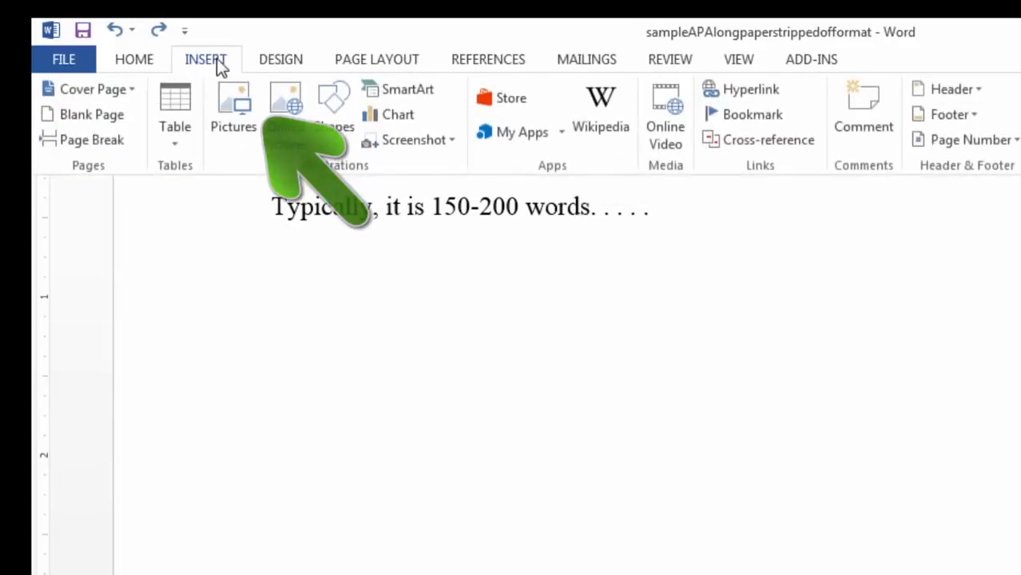
left_click(106, 141)
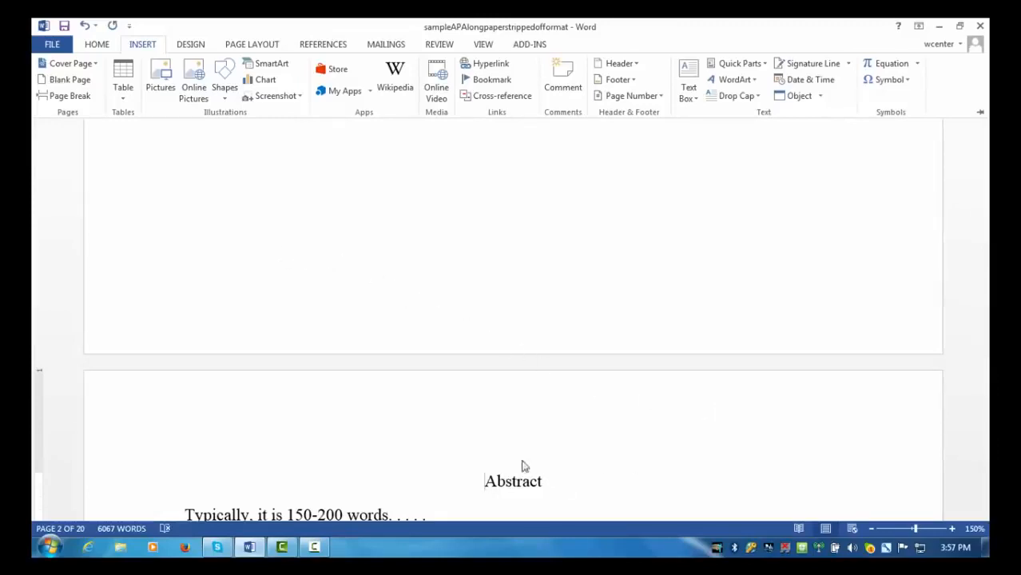
key("ctrl+F1")
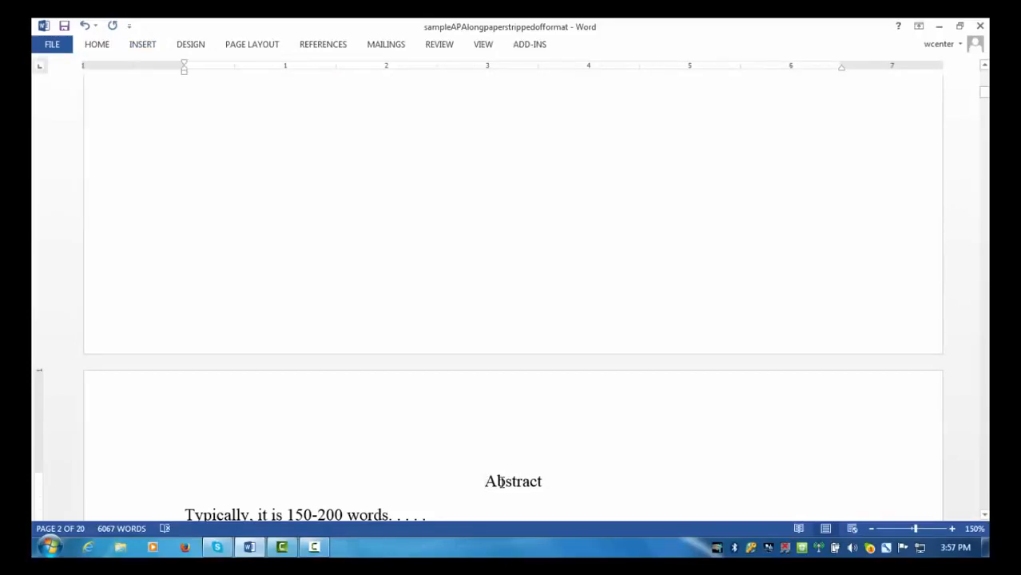
Step: Copy the essay title from page 3, then return to the top of page 1
key("Down")
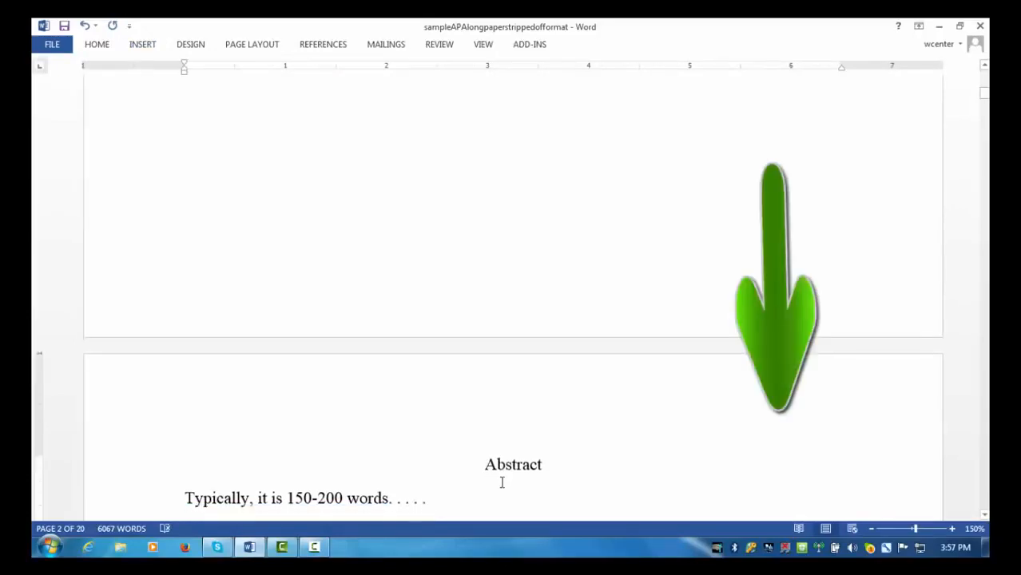
key("Down")
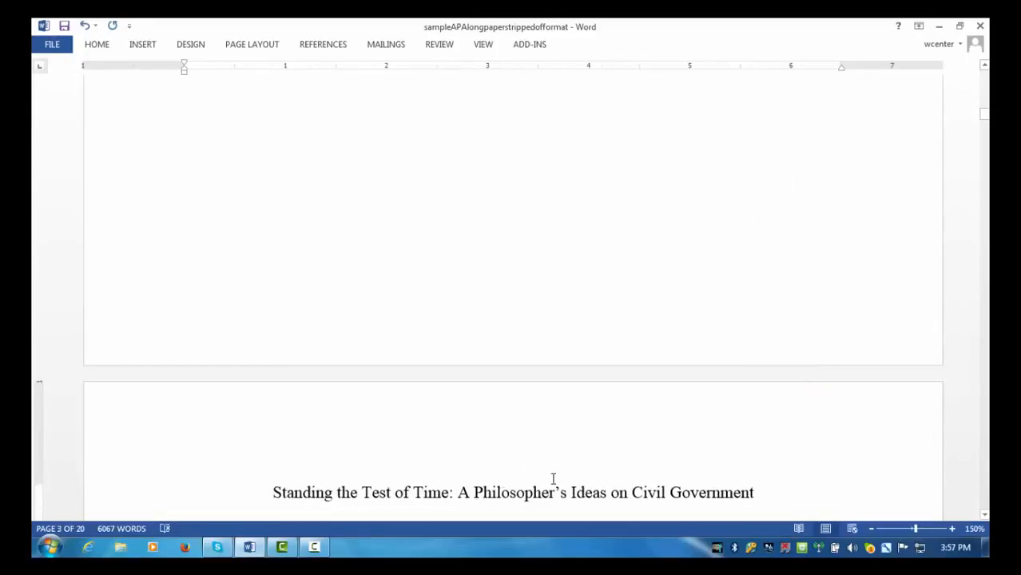
scroll(570, 483, "down", 1)
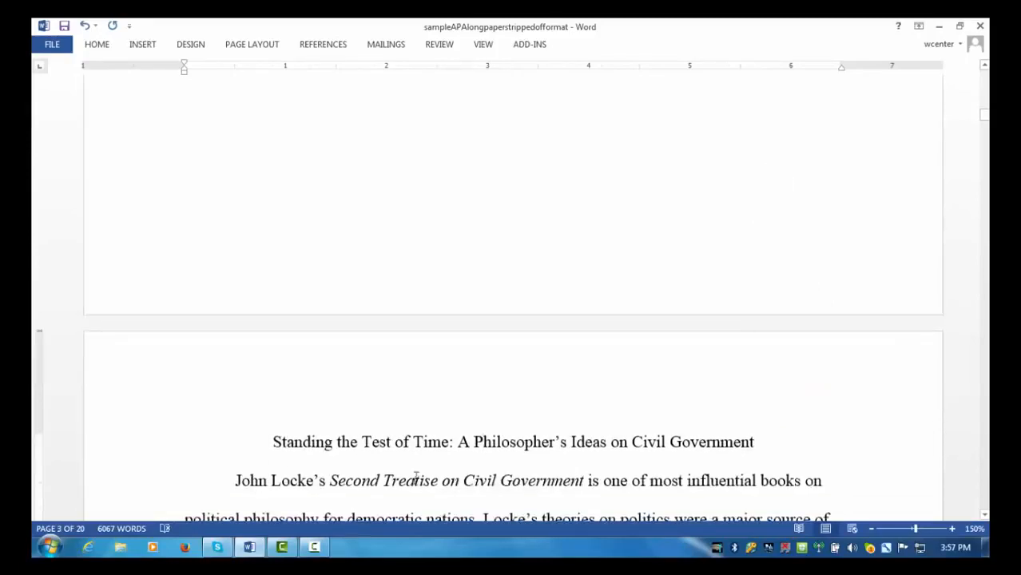
left_click_drag(272, 442, 734, 453)
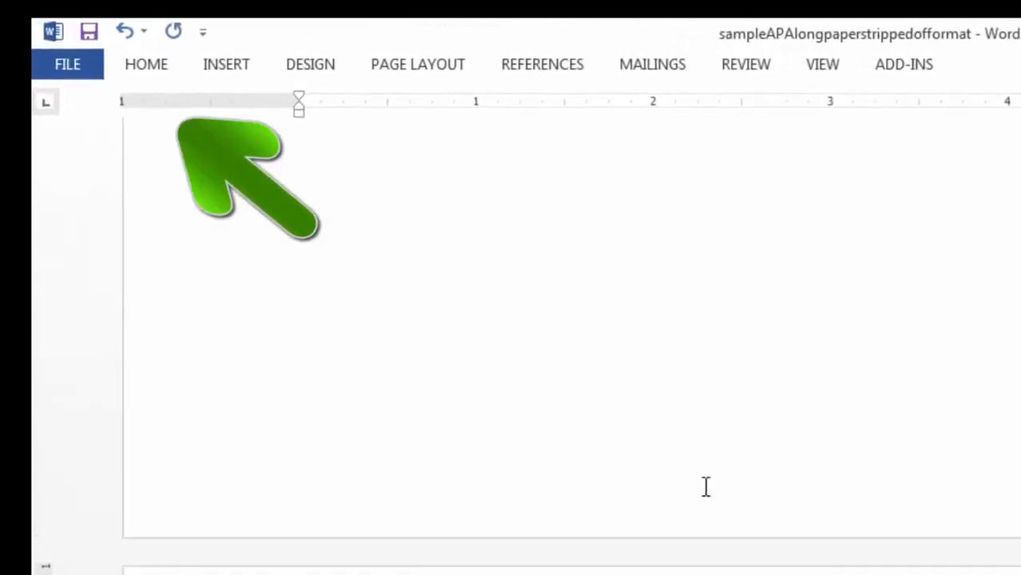
left_click(161, 66)
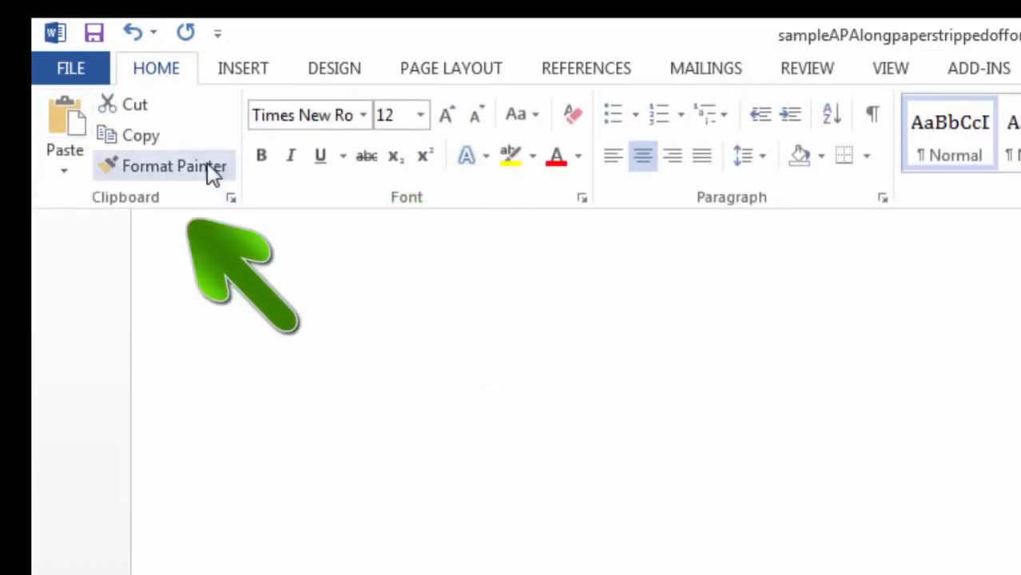
left_click(150, 134)
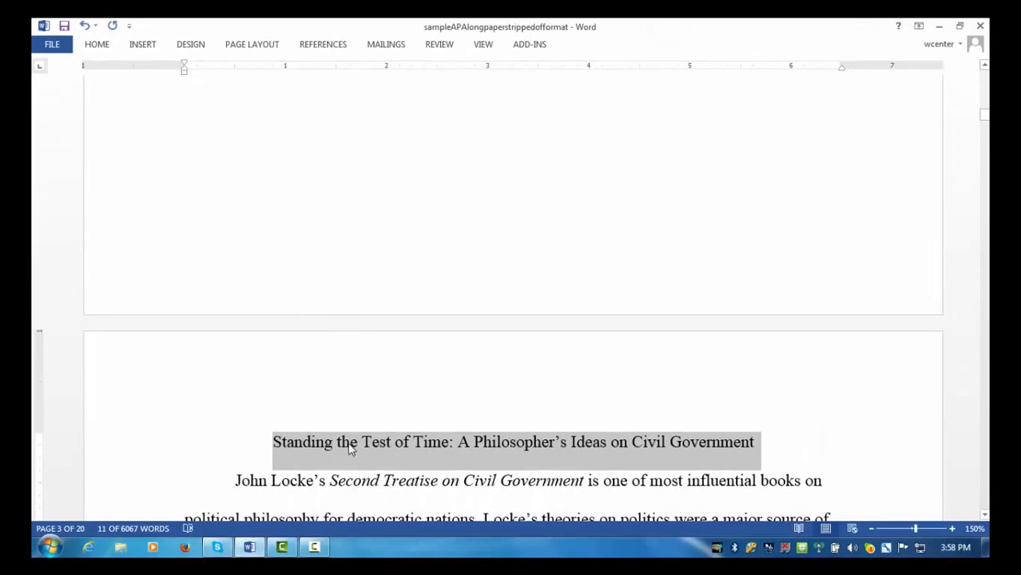
left_click(349, 445)
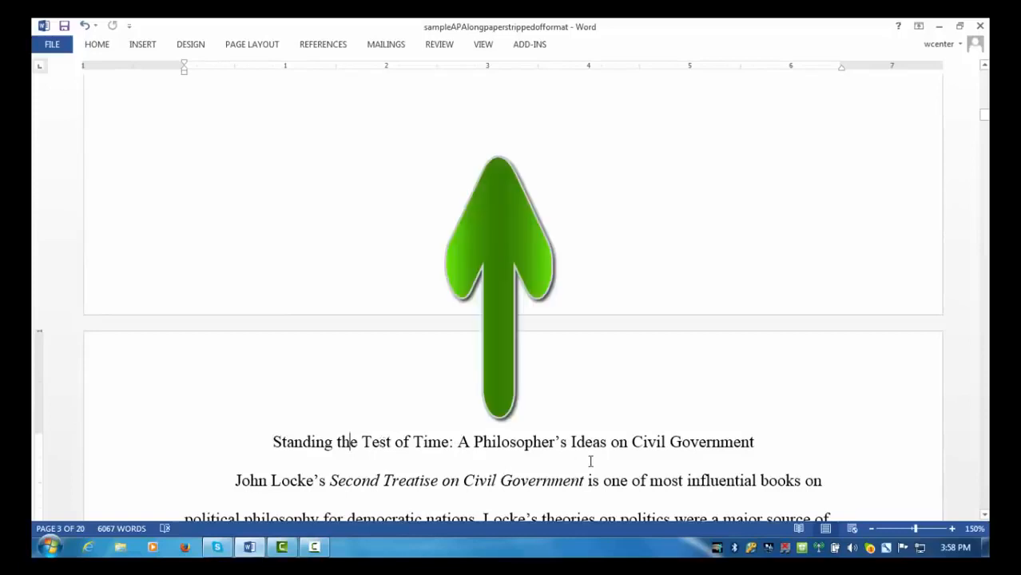
key("Up")
key("Up")
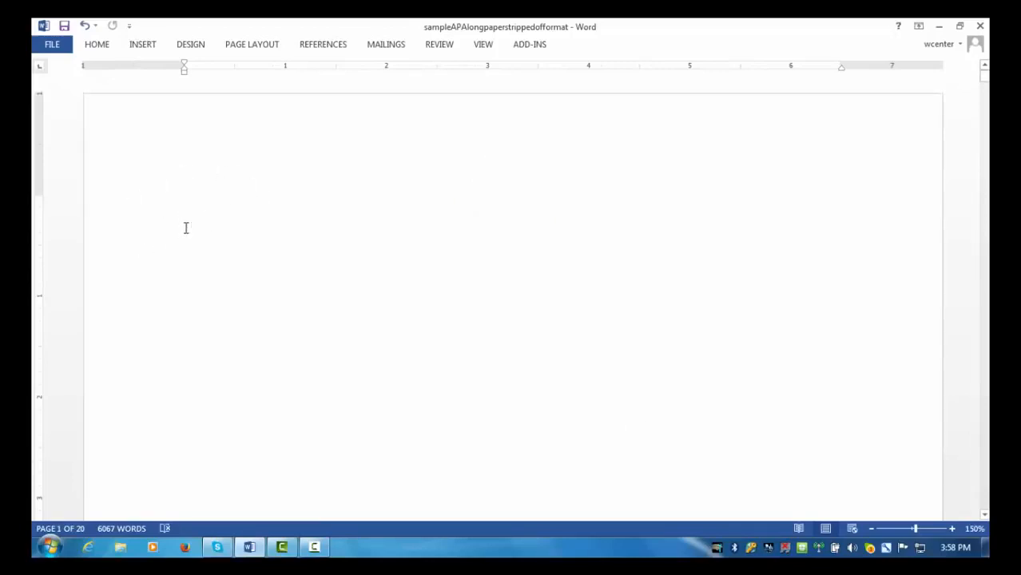
Step: Center page 1, add two blank lines, and paste the copied essay title
left_click(99, 48)
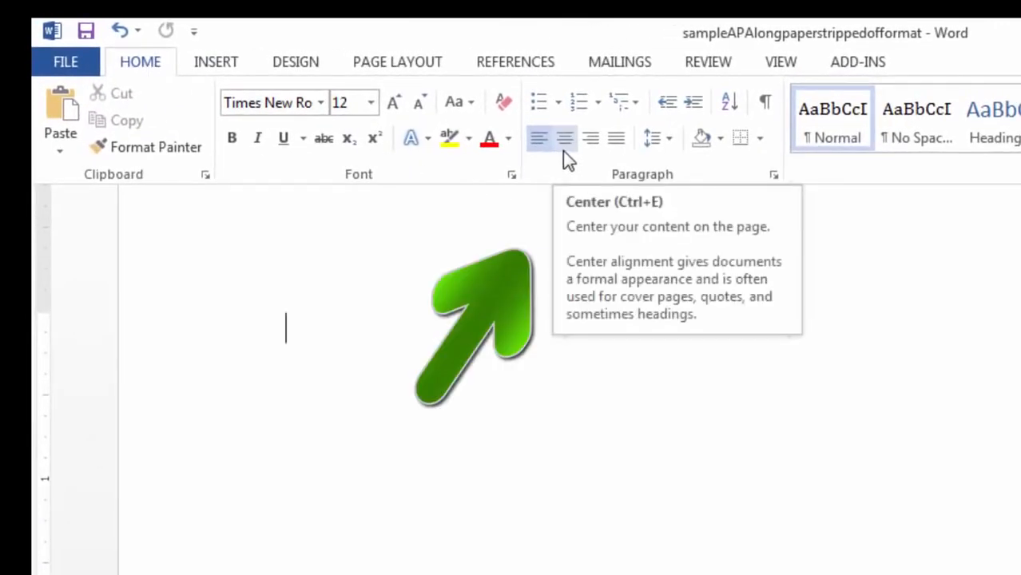
left_click(564, 145)
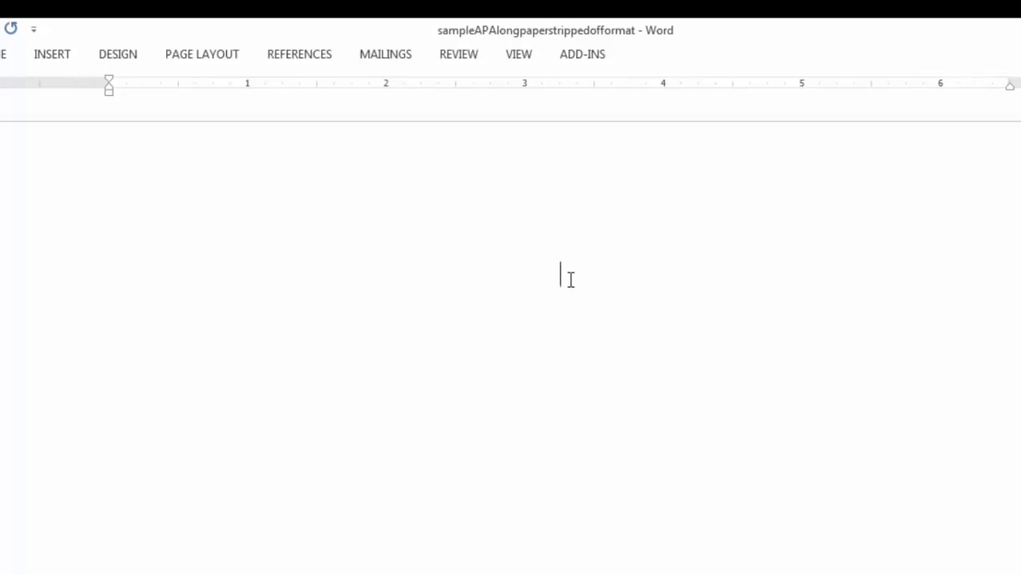
key("Return")
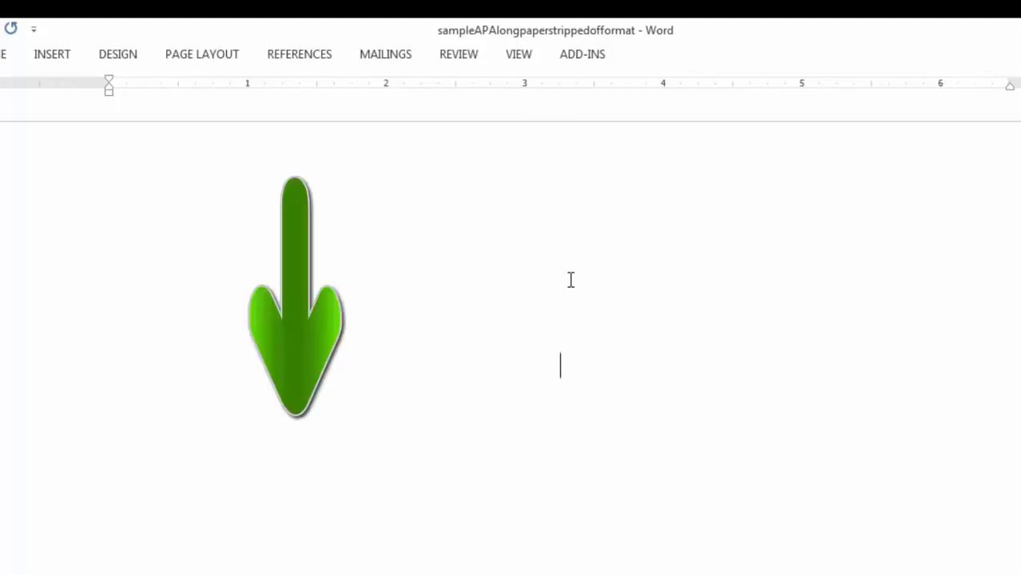
key("Return")
key("Return")
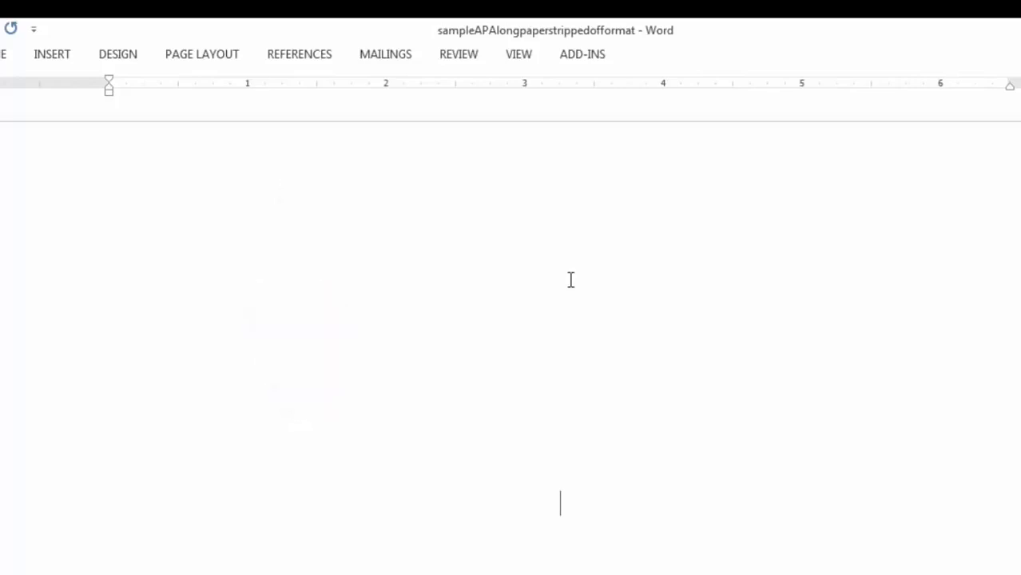
left_click(60, 63)
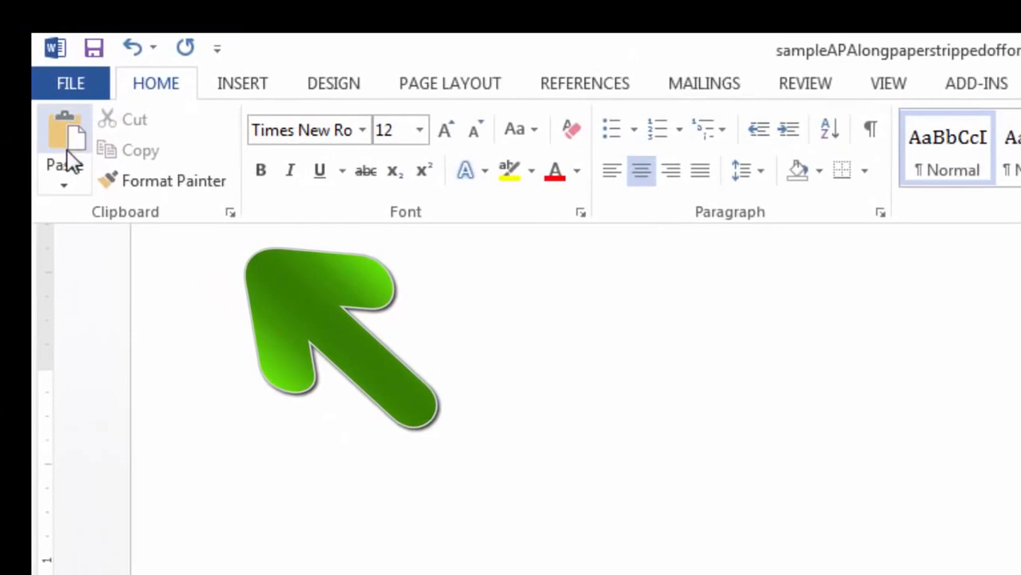
left_click(67, 156)
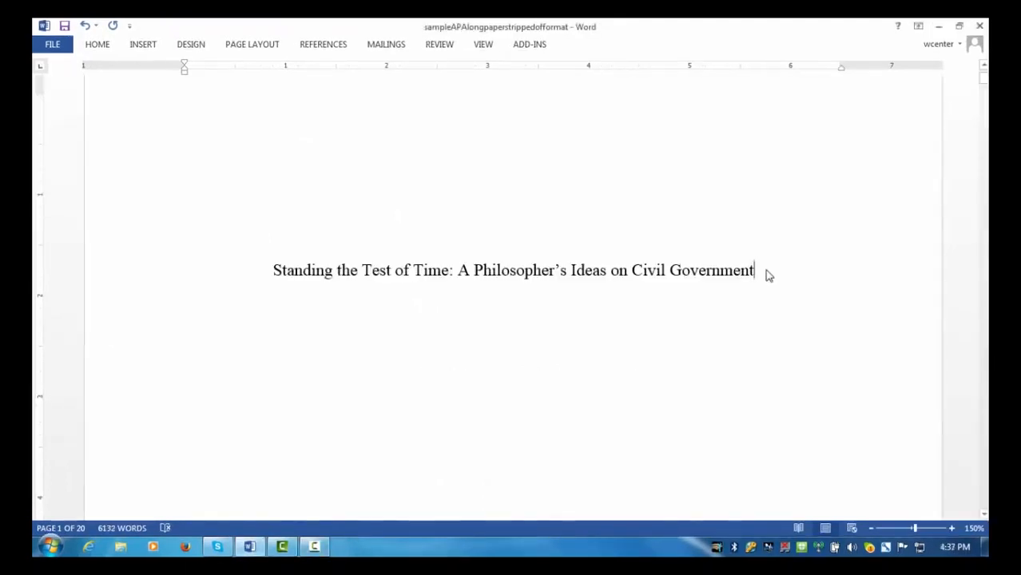
Step: Add the author's full name and 'University of South Dakota' on centred lines below the title
key("Return")
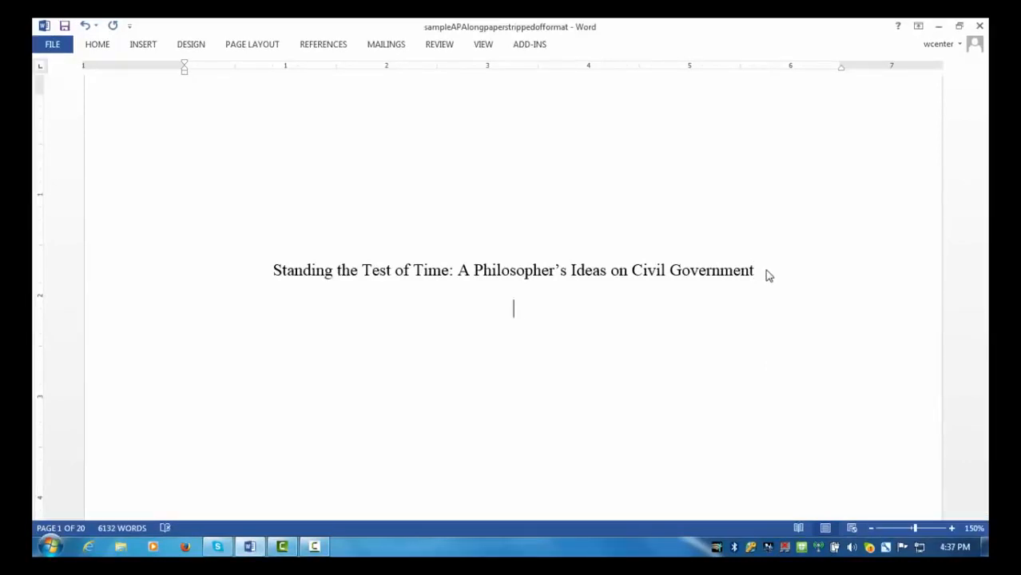
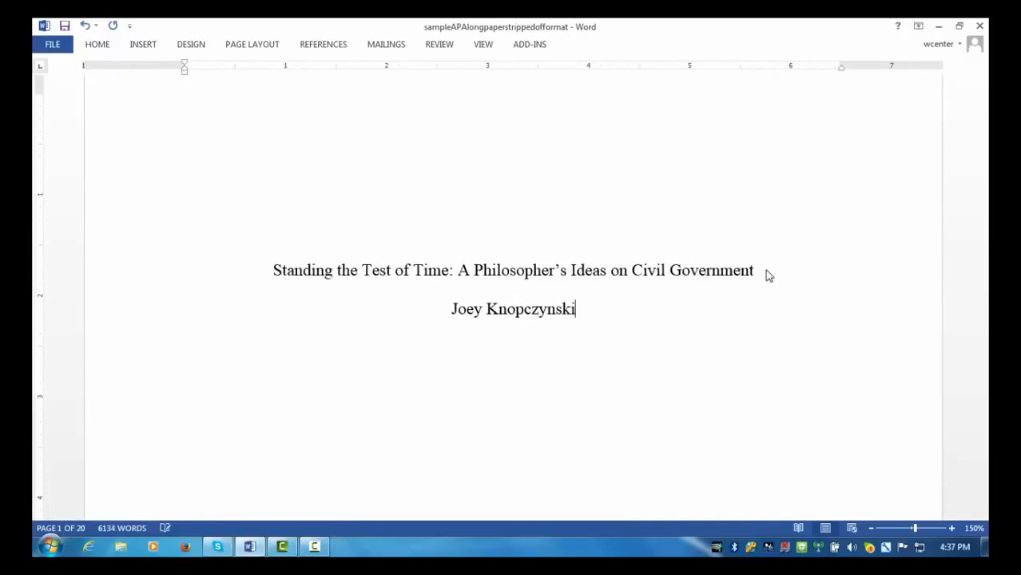
key("Return")
type("University ")
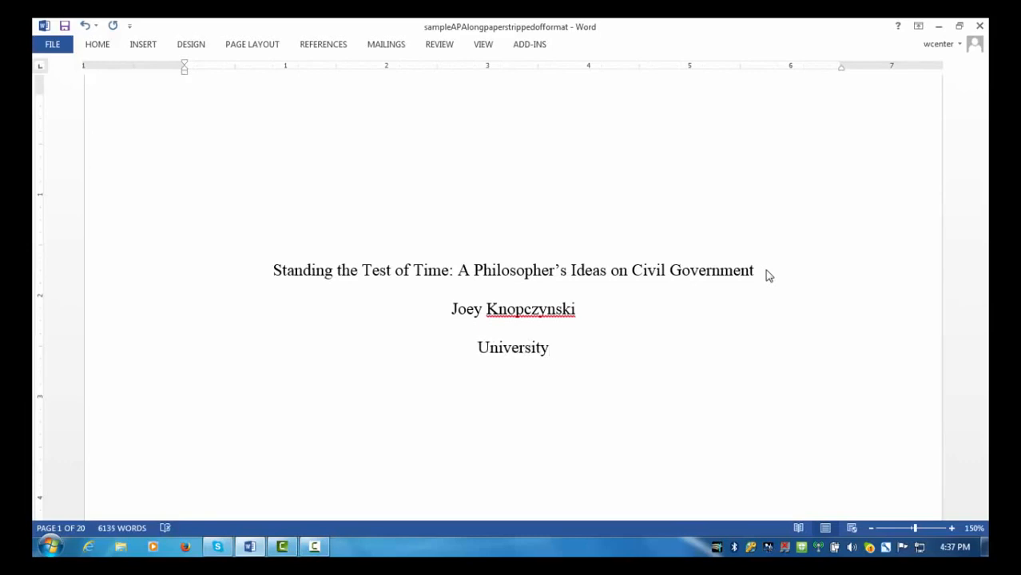
type("of South Dakota")
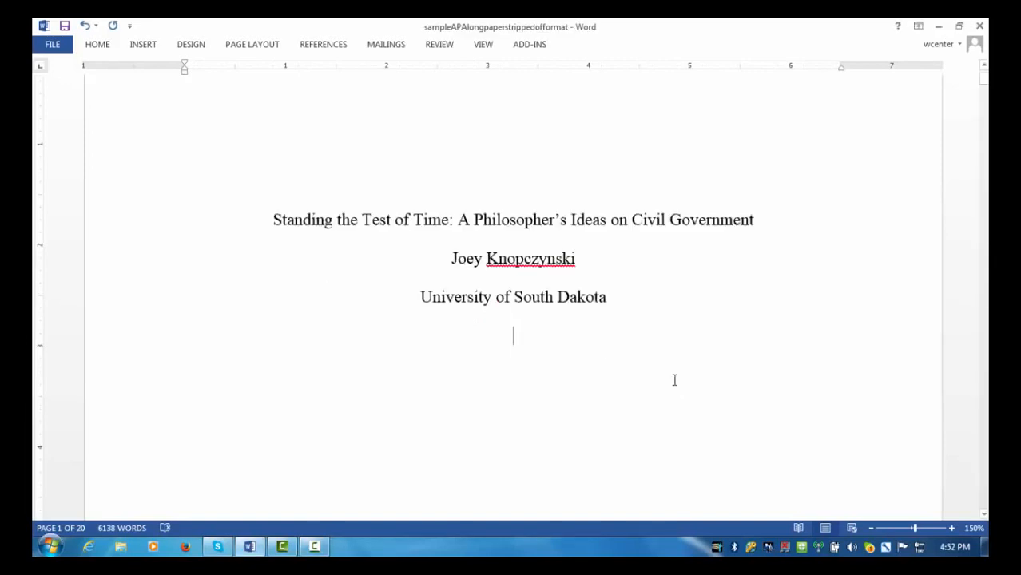
Step: Scroll down to the centered Author Note heading and its affiliation and correspondence paragraphs
scroll(674, 381, "down", 8)
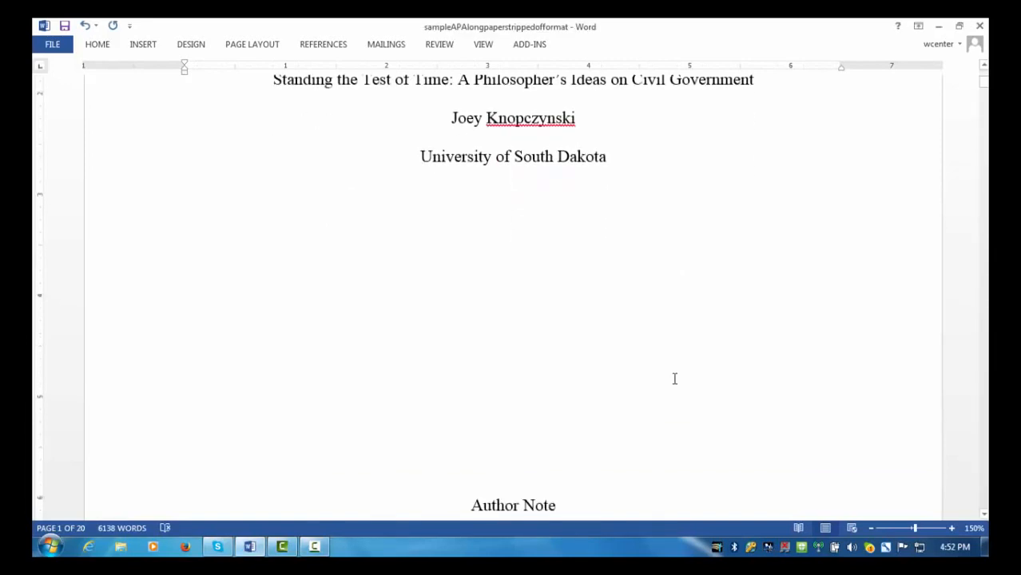
scroll(676, 377, "down", 3)
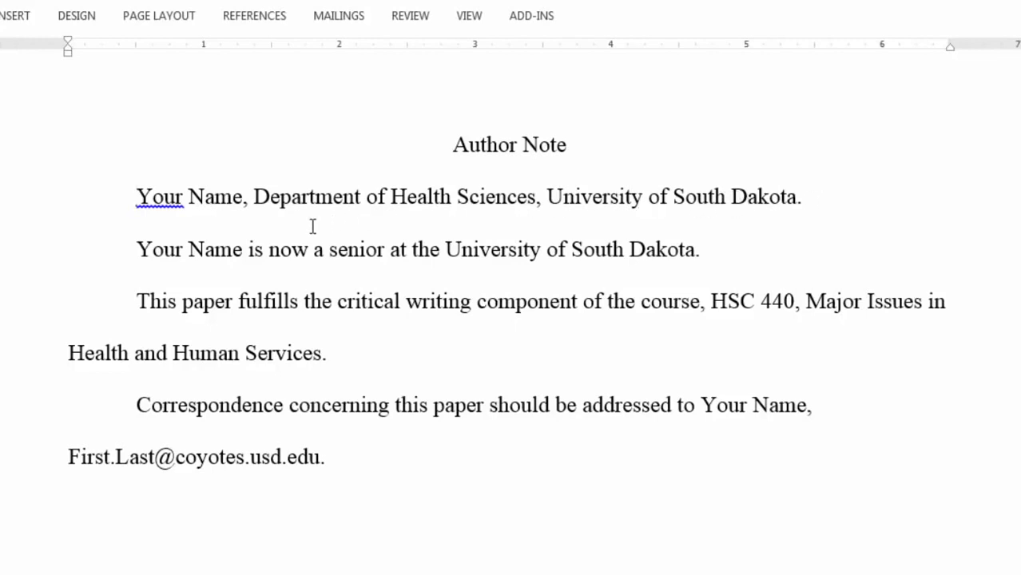
left_click(137, 250)
left_click(394, 405)
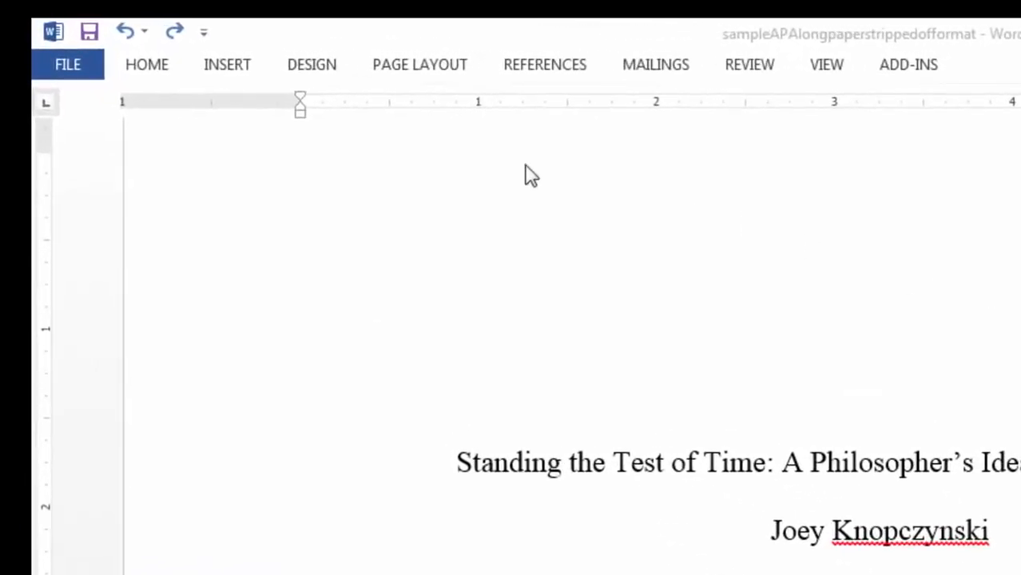
Step: Insert a Blank header, enable Different First Page, and place the cursor in the first-page header
left_click(227, 67)
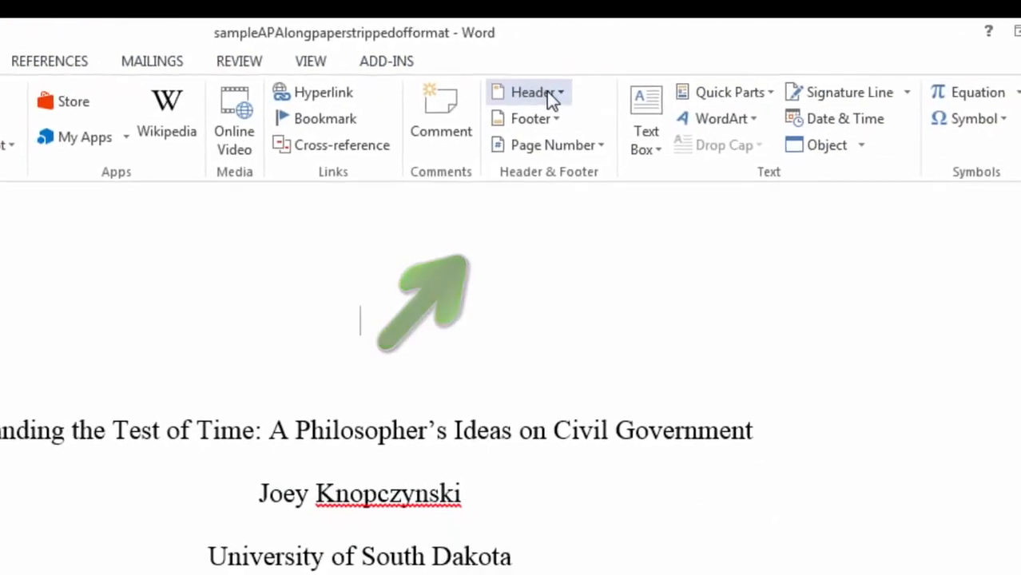
left_click(535, 99)
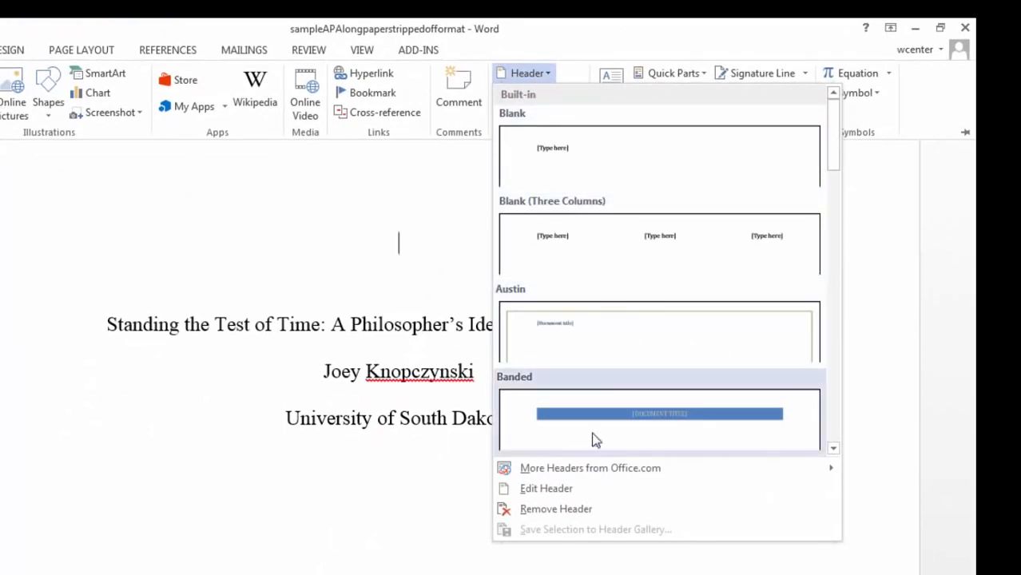
left_click(570, 495)
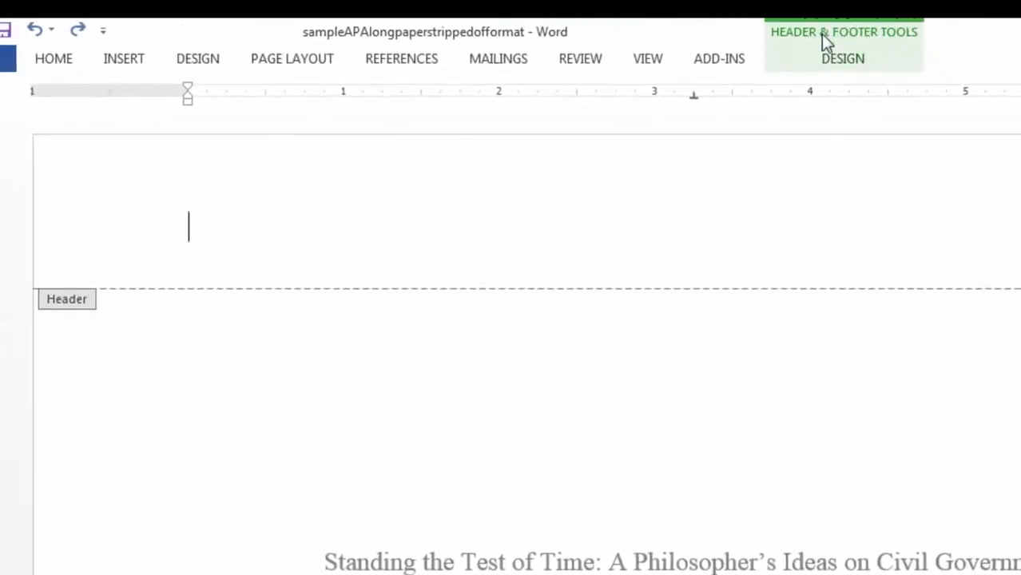
left_click(844, 60)
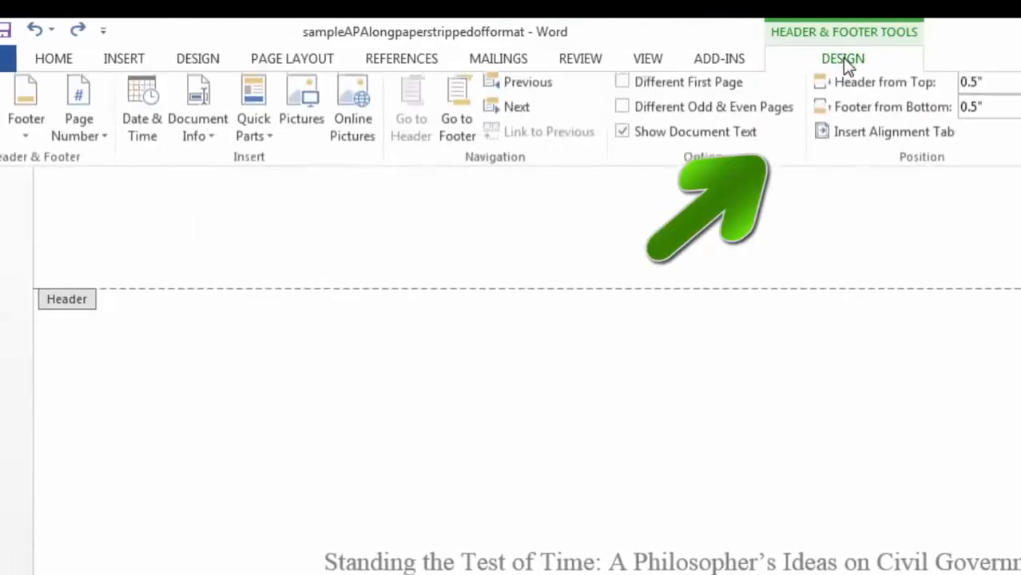
left_click(622, 88)
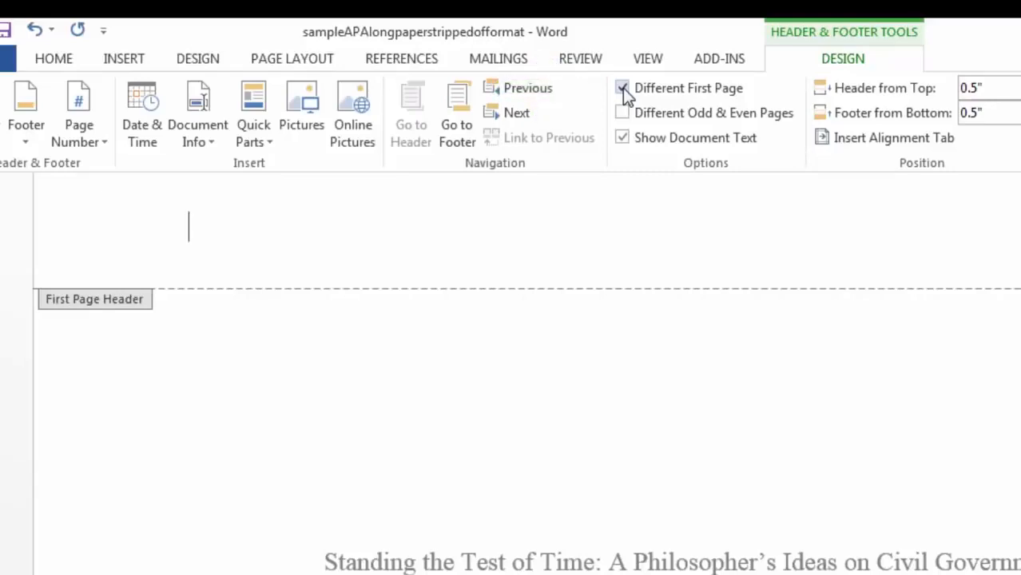
left_click(198, 238)
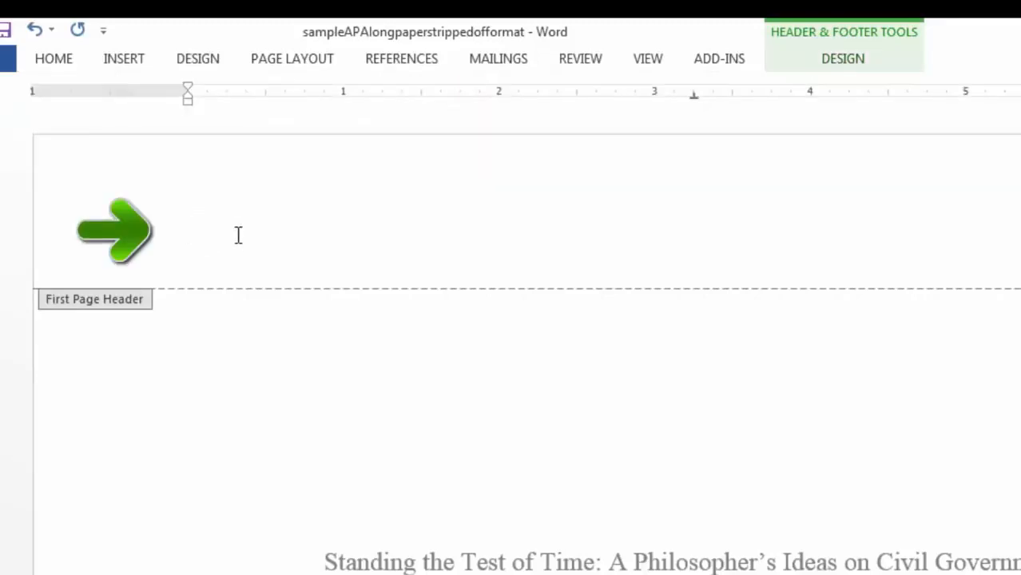
Step: Type 'Running head: A PHILOSOPHER'S IDEAS' into the first-page header
type("R")
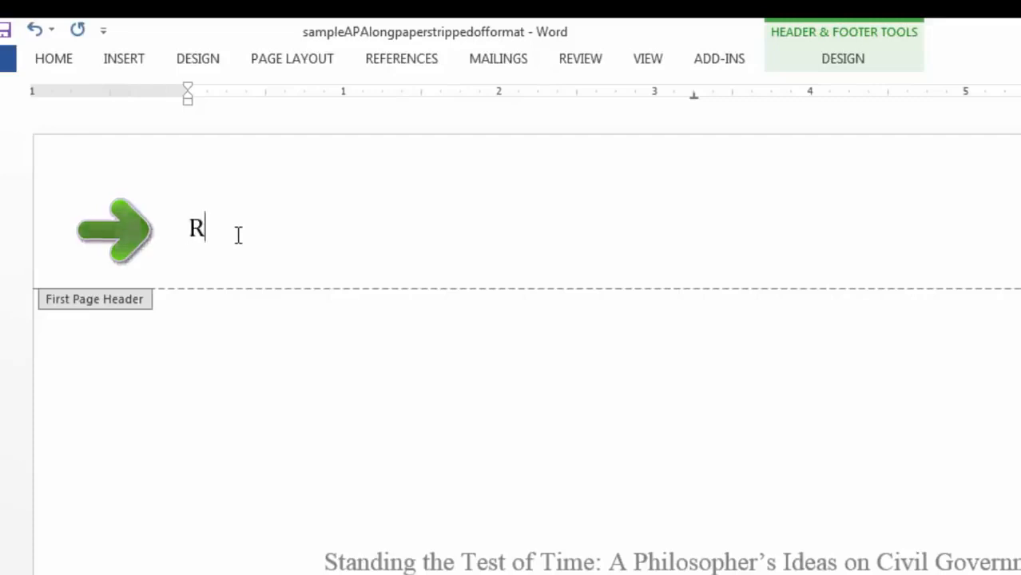
type("unning head:")
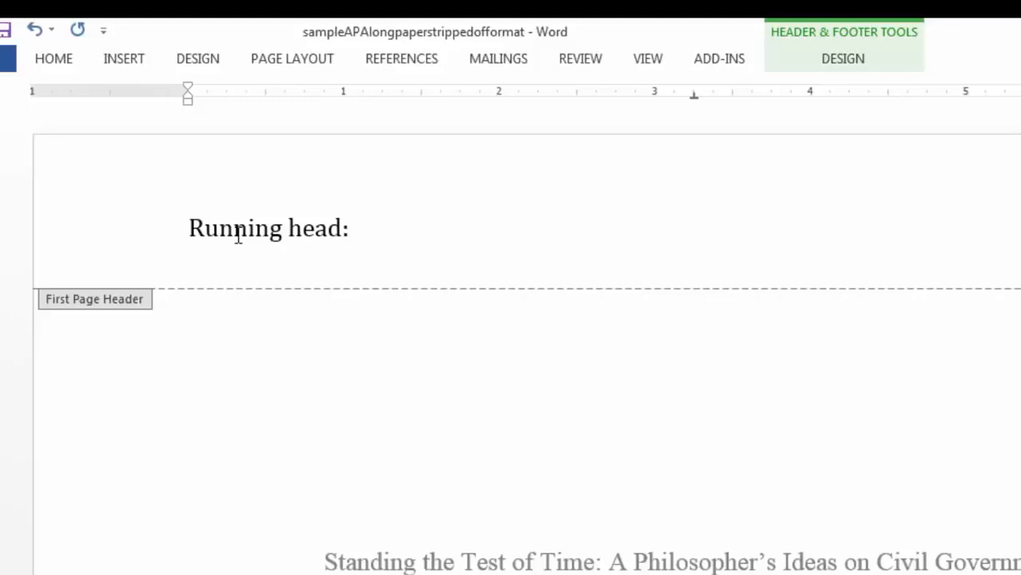
type("A PH")
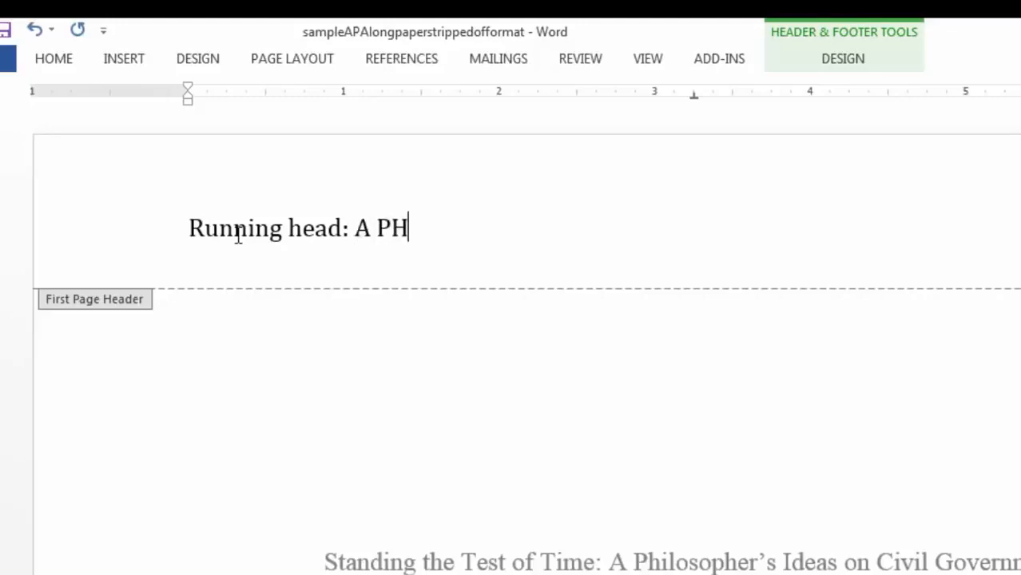
type("ILOSOPHER'S IDEAS")
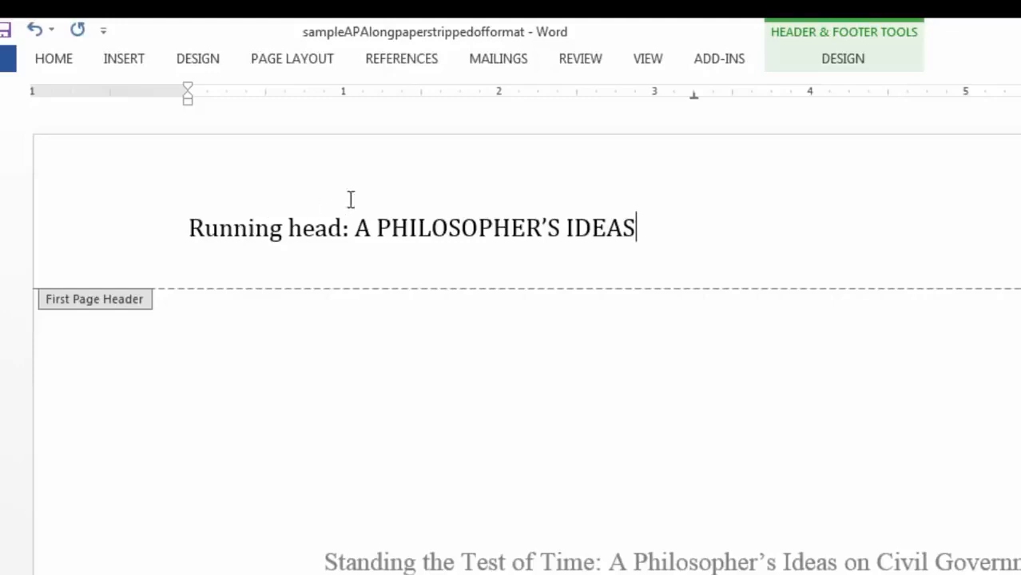
left_click(302, 67)
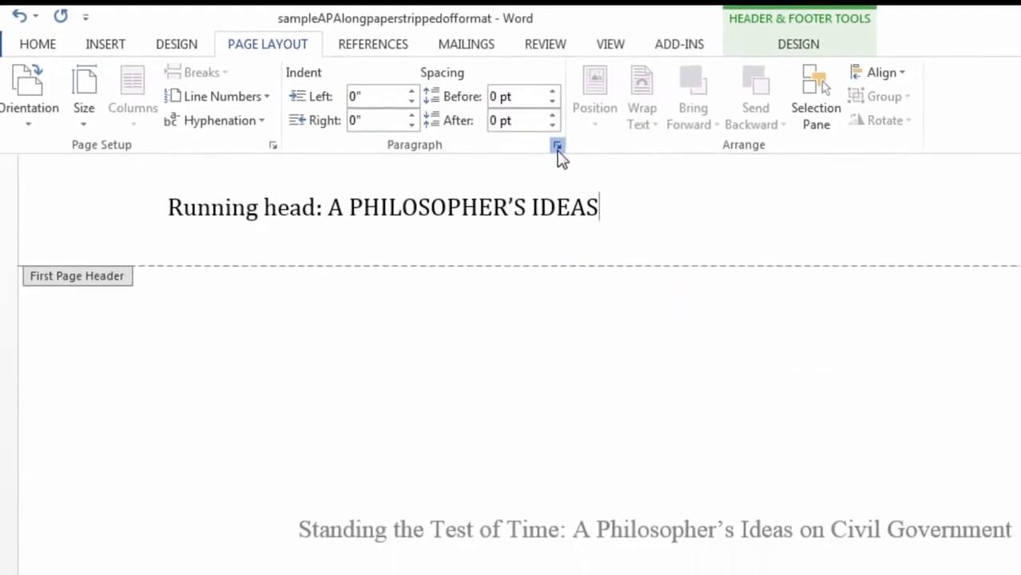
Step: Open the Paragraph dialog for the 'Running head: A PHILOSOPHER'S IDEAS' header line
left_click(592, 167)
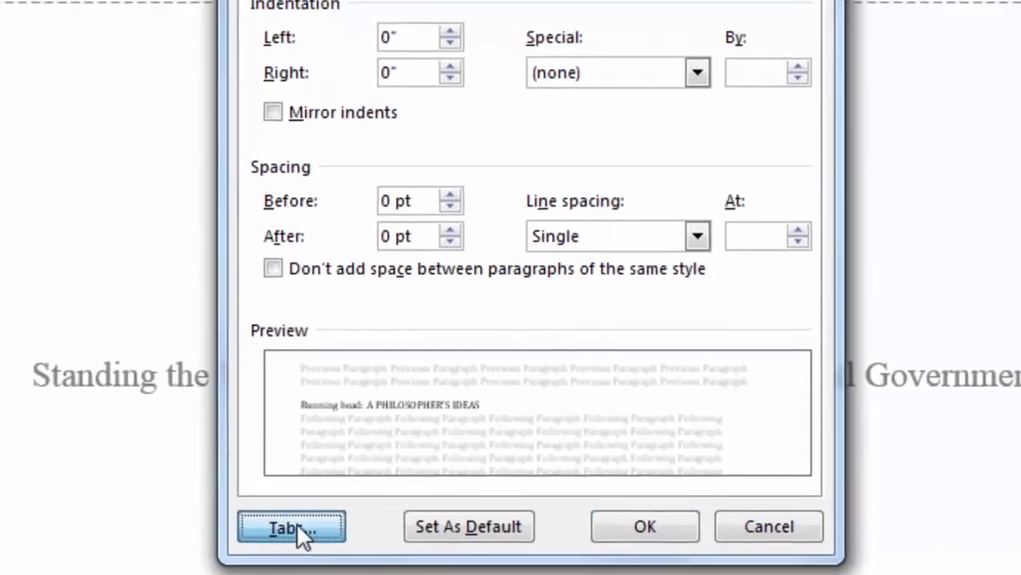
Step: Clear all tab stops and set a single Right tab stop at 6.5" on the running-head line
left_click(292, 489)
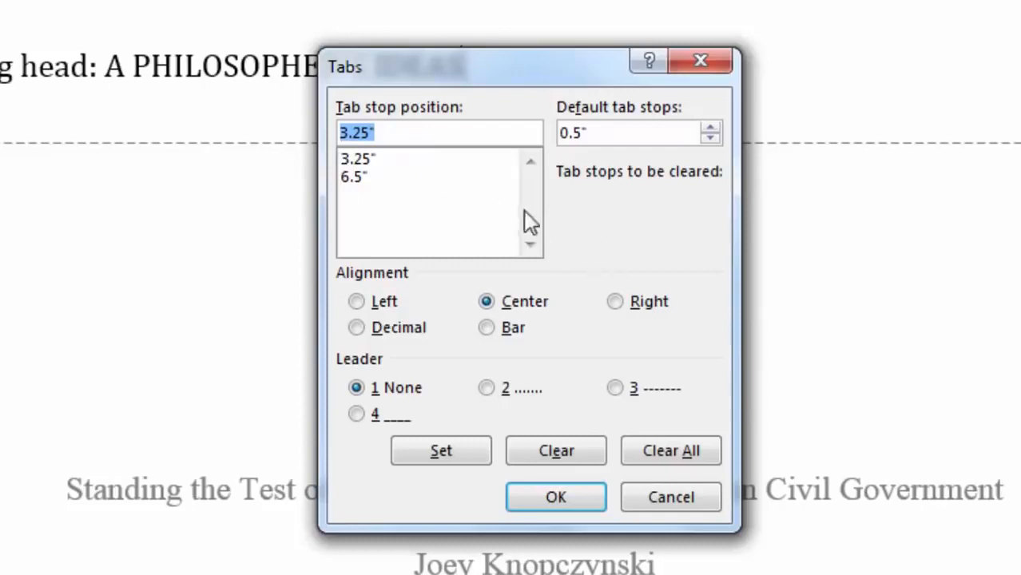
left_click(657, 452)
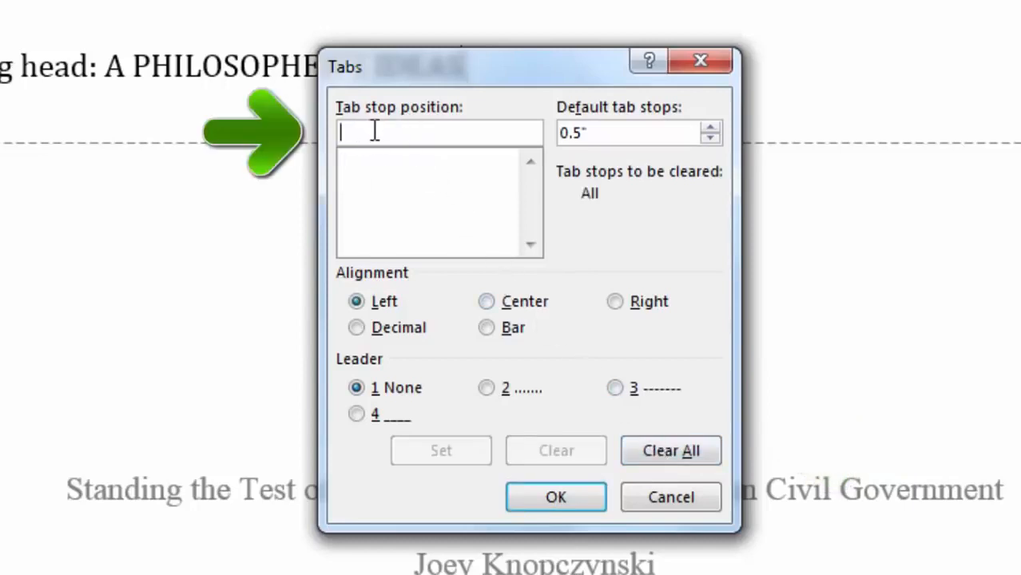
type("6")
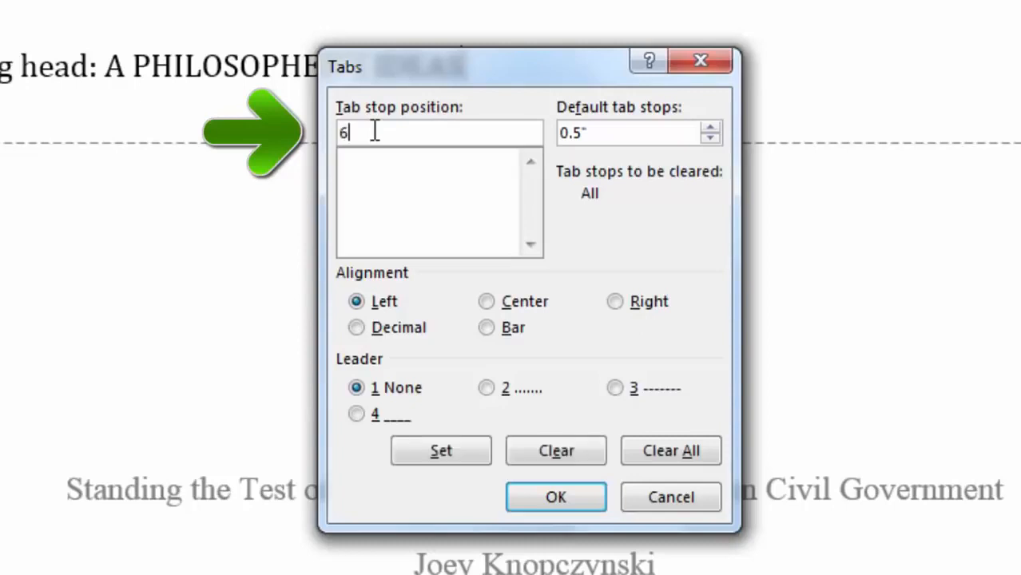
type(".5")
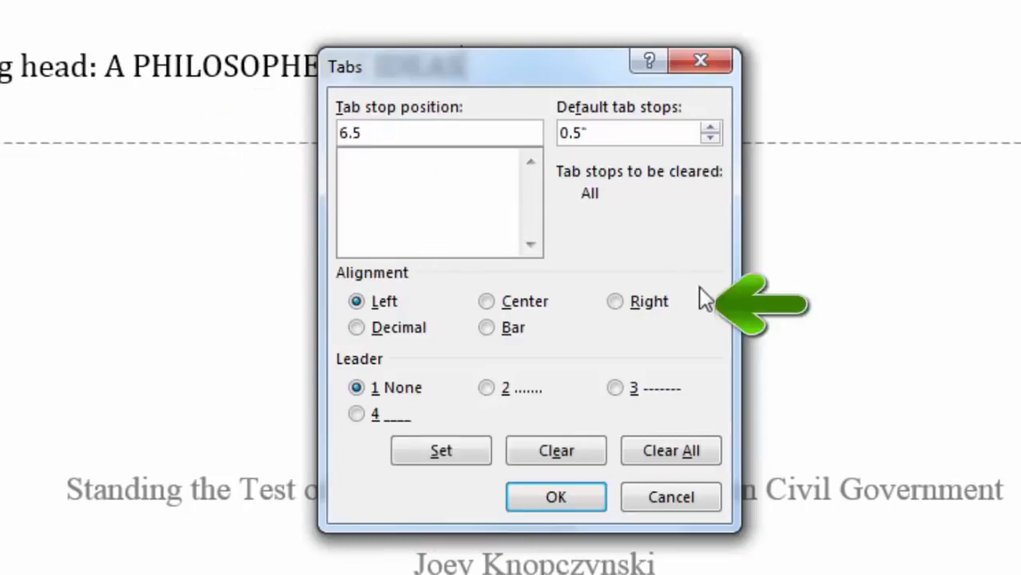
left_click(619, 300)
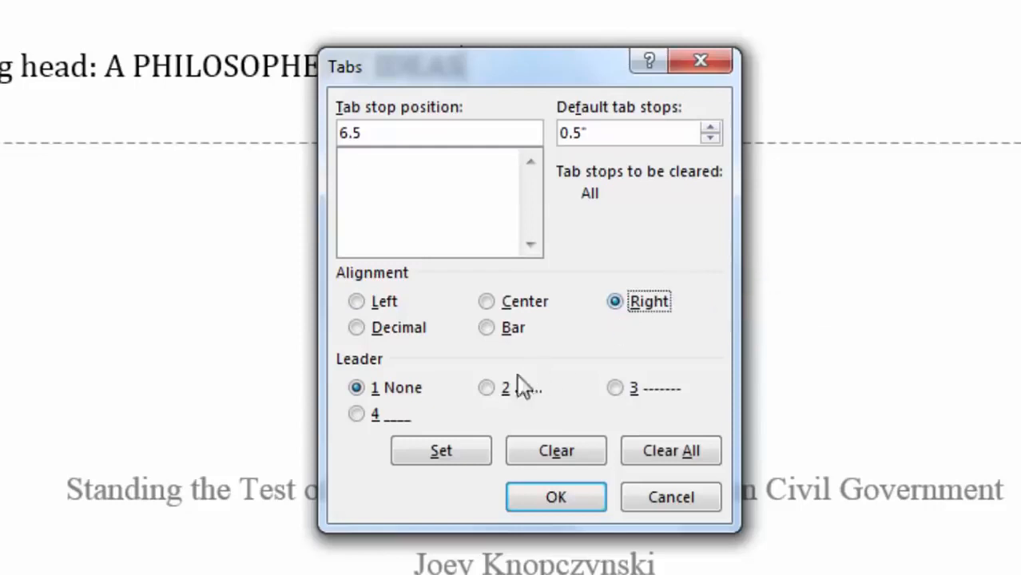
left_click(465, 452)
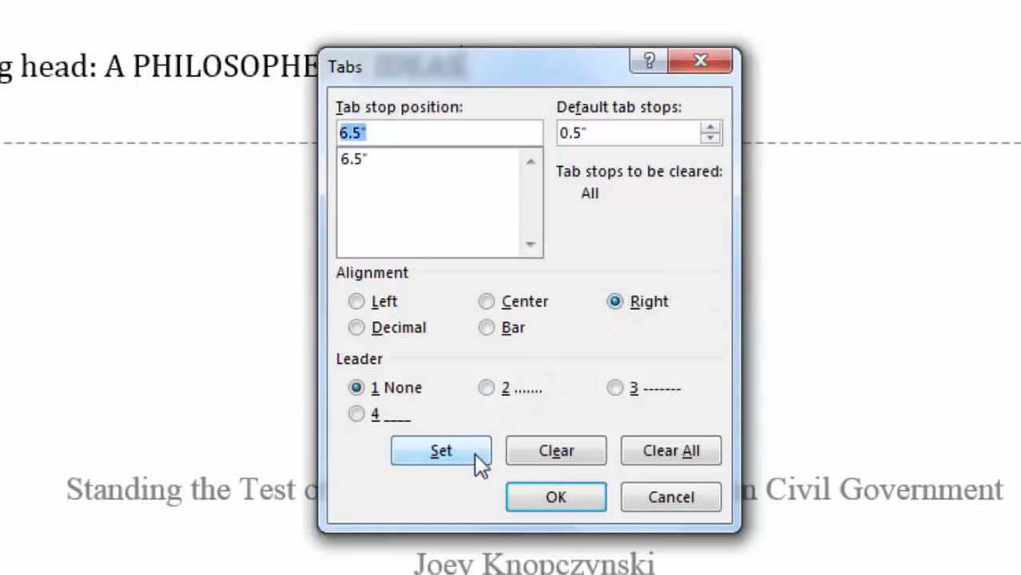
left_click(575, 496)
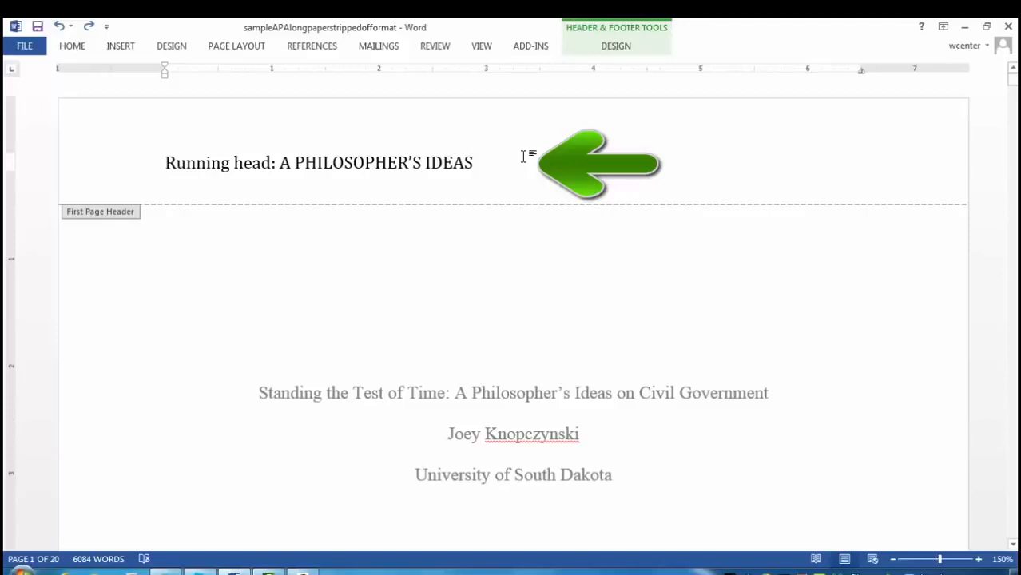
Step: Tab to the 6.5" stop and insert a Plain Number page number at the current position
key("Tab")
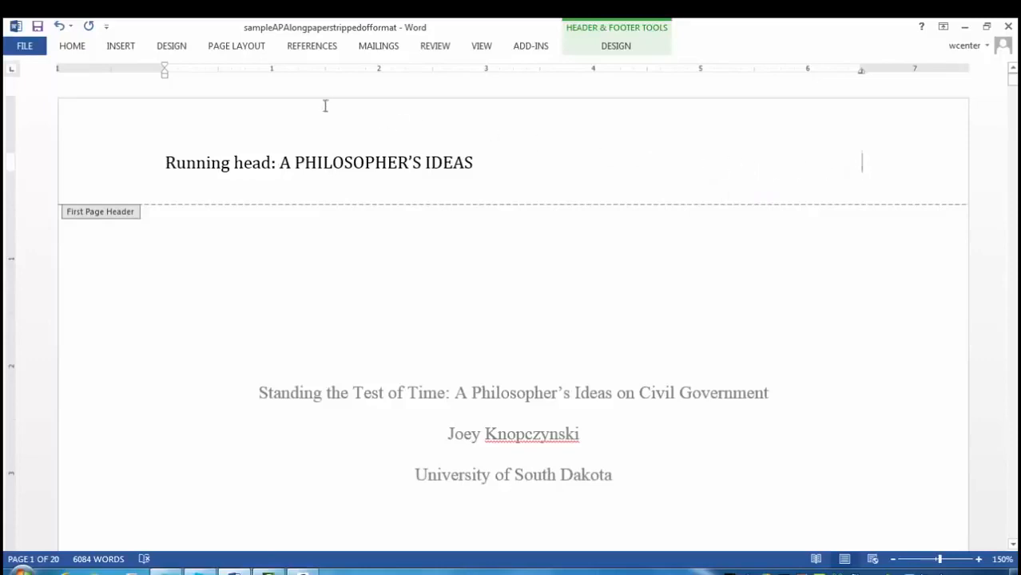
left_click(121, 47)
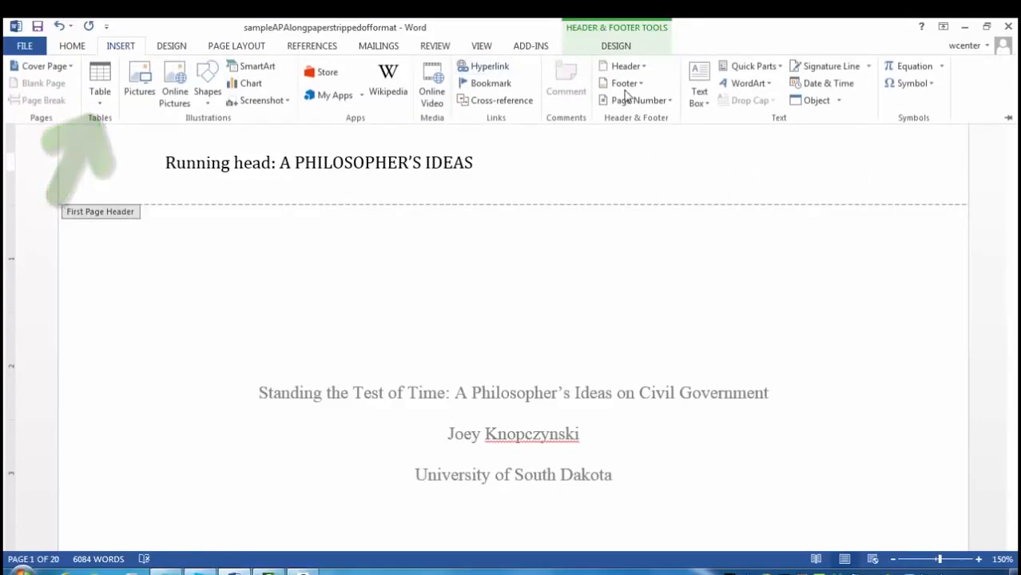
left_click(670, 102)
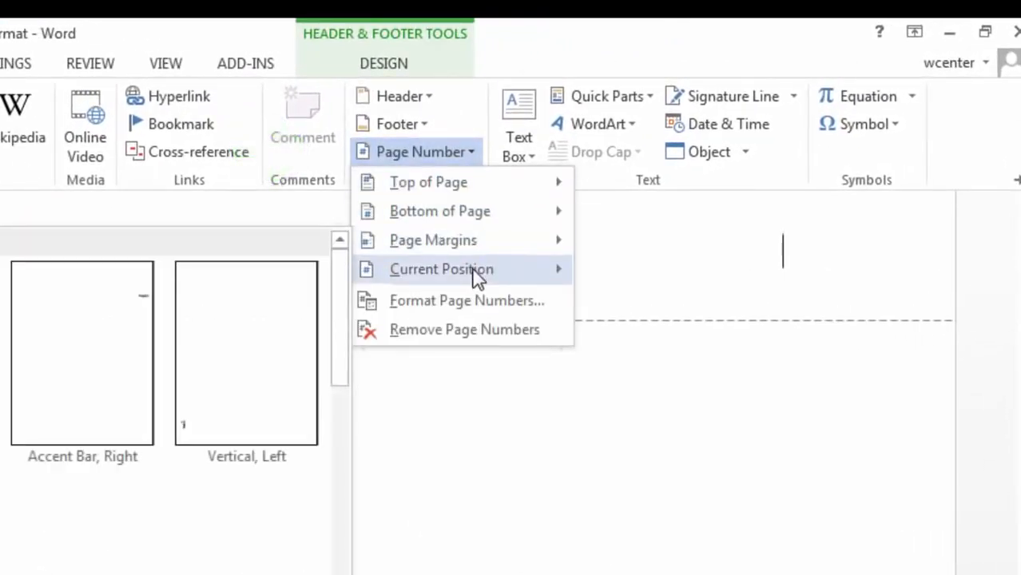
mouse_move(487, 274)
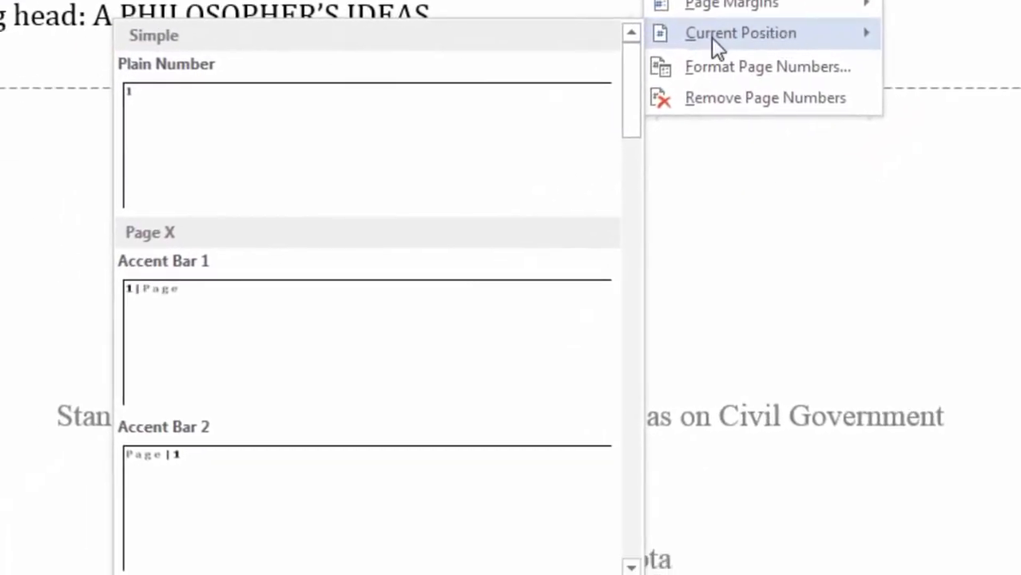
left_click(236, 128)
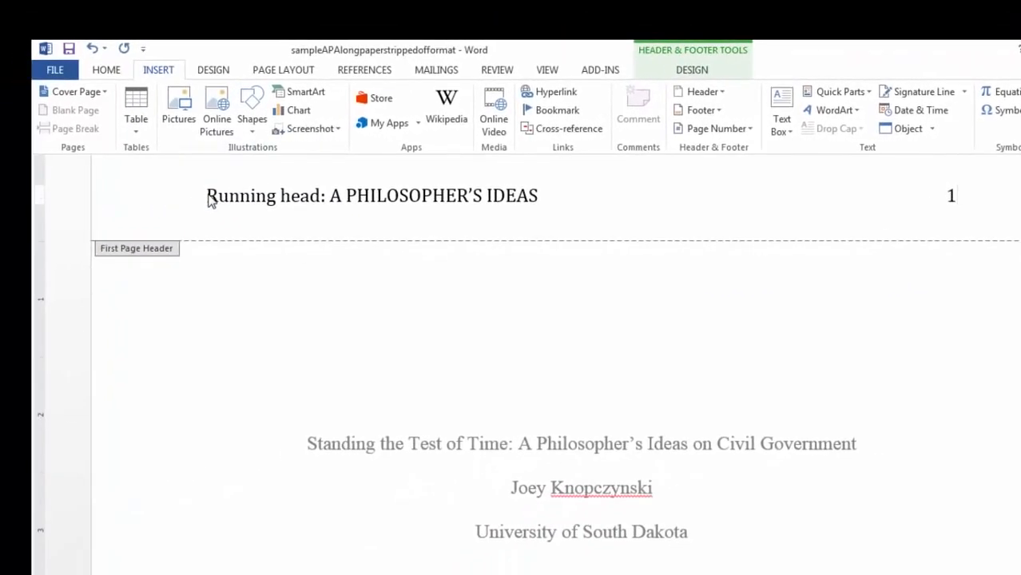
Step: Set the whole title-page running-head line, including the page number, in Times New Roman
key("ctrl+F1")
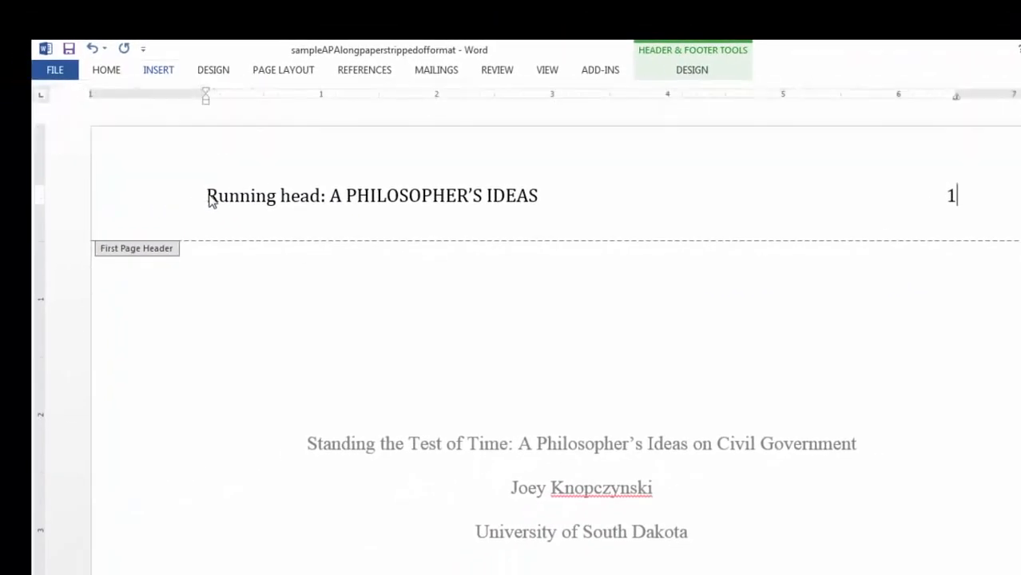
left_click_drag(208, 198, 964, 192)
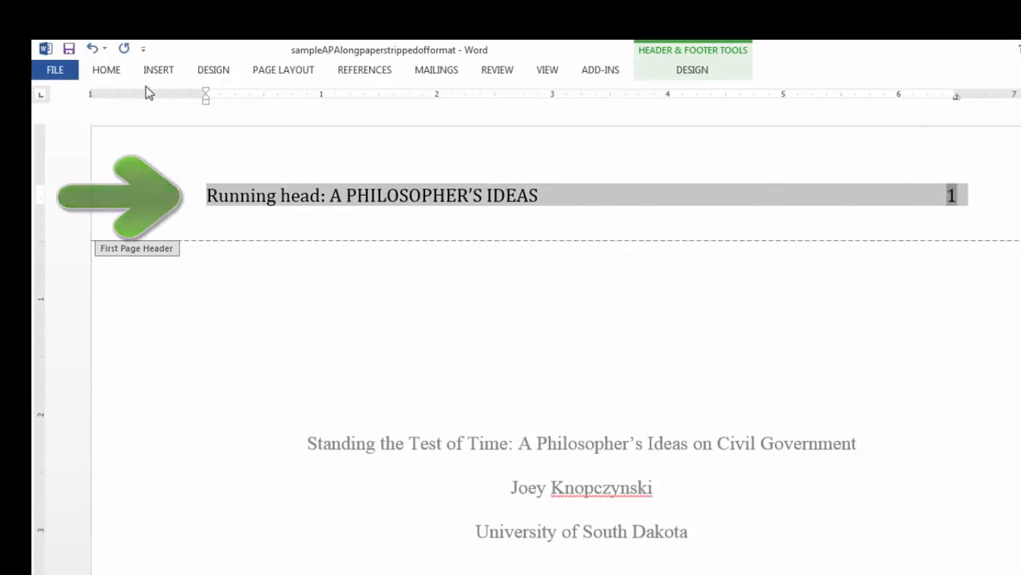
left_click(120, 68)
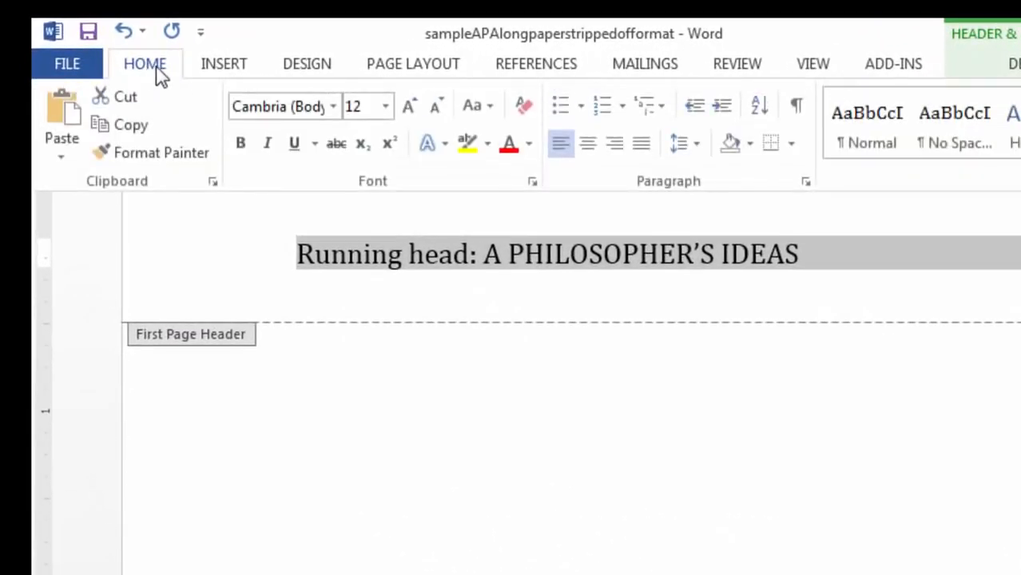
left_click(267, 106)
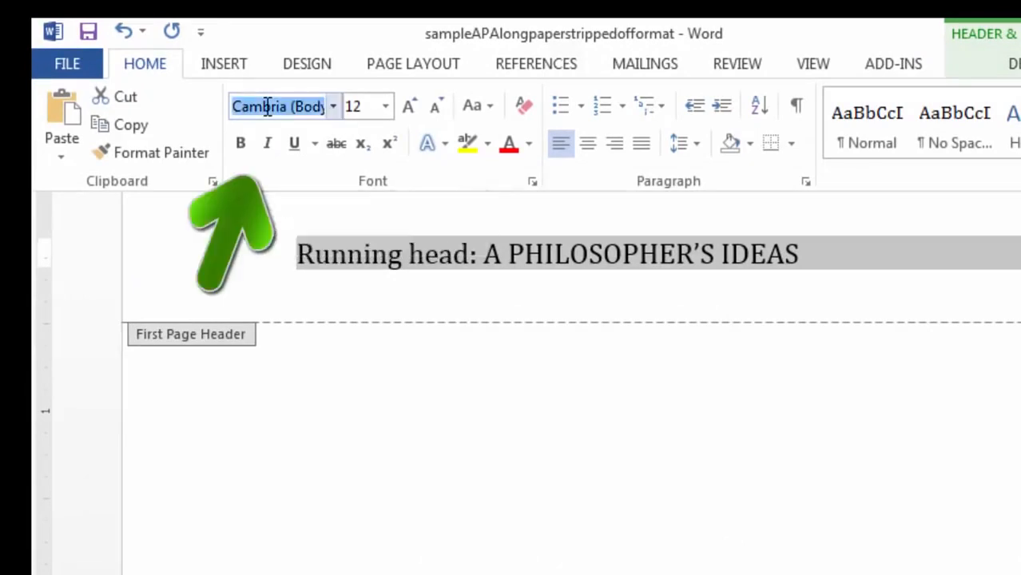
type("Times New Ro")
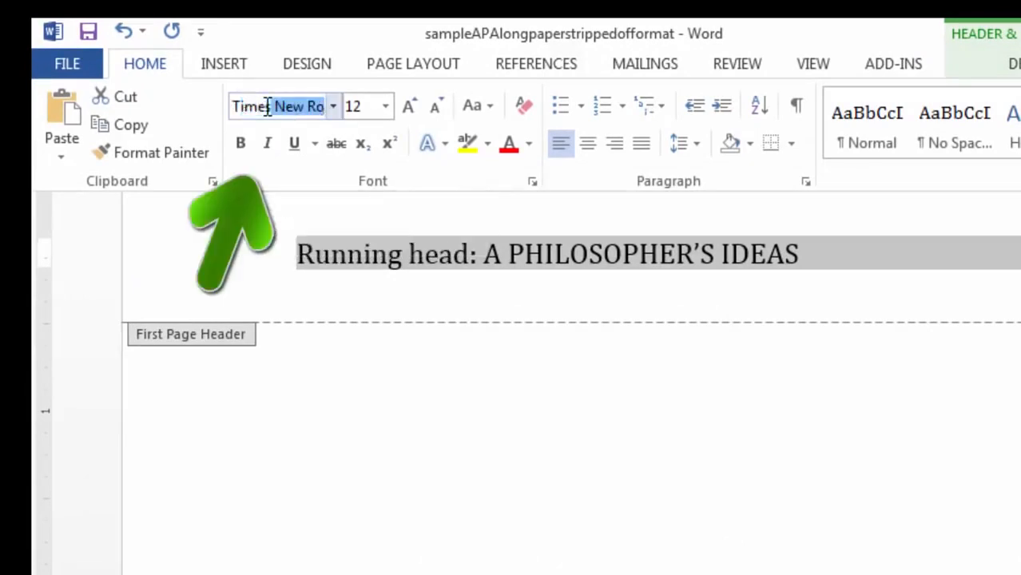
key("Return")
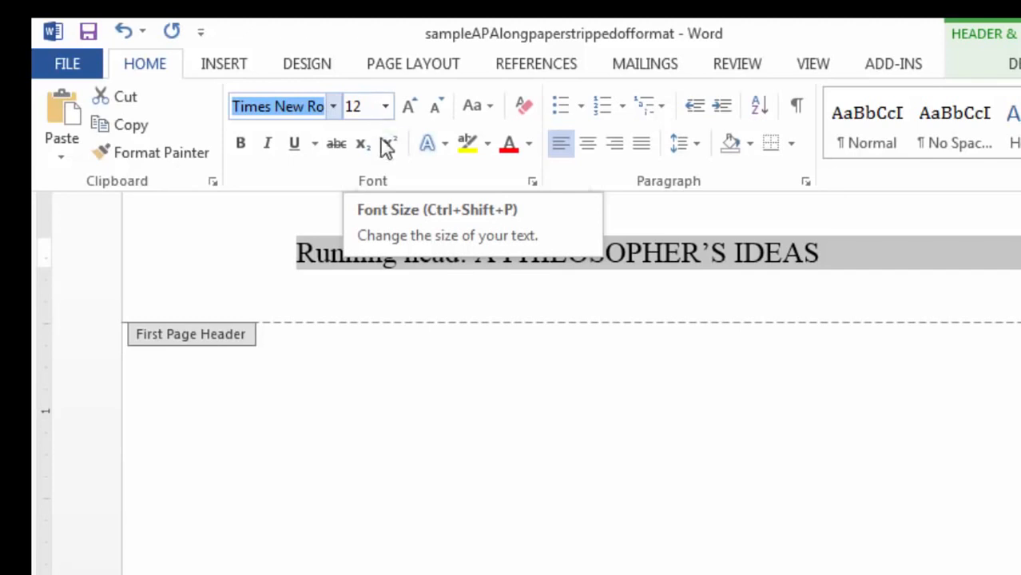
Step: Select the header from 'A PHILOSOPHER'S IDEAS' through the page number
left_click(631, 264)
left_click(629, 262)
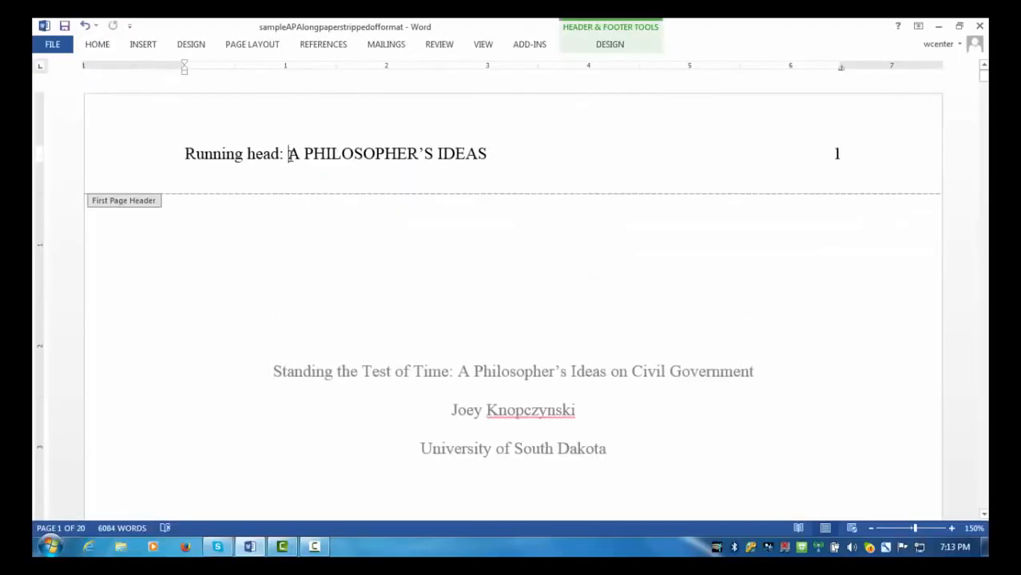
left_click_drag(289, 153, 864, 152)
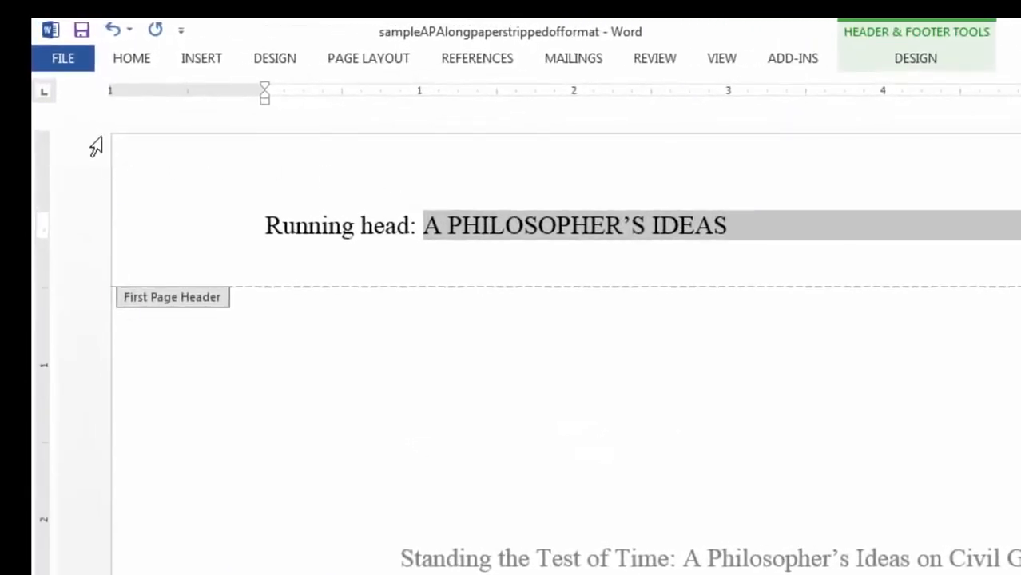
Step: Copy 'A PHILOSOPHER'S IDEAS' and its page number from the title-page header to the clipboard
left_click(134, 62)
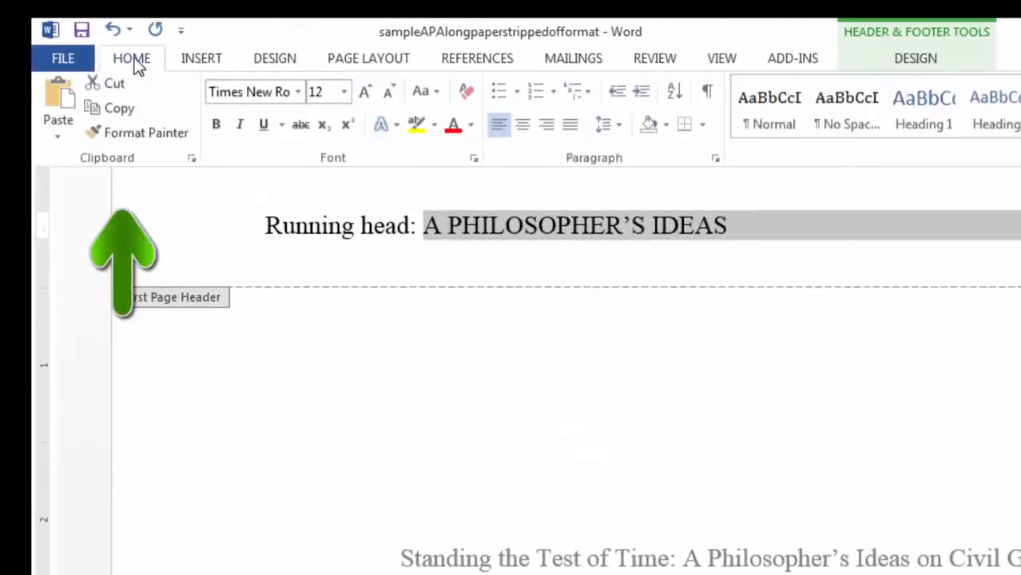
left_click(118, 114)
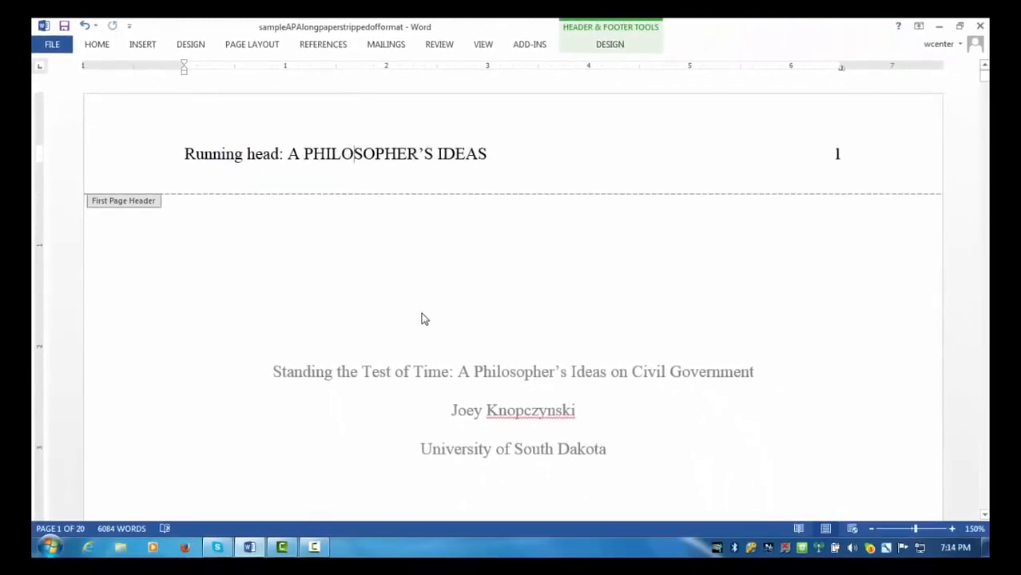
Step: Go to the empty page-2 header above the Abstract and open its Paragraph dialog
scroll(575, 365, "down", 10)
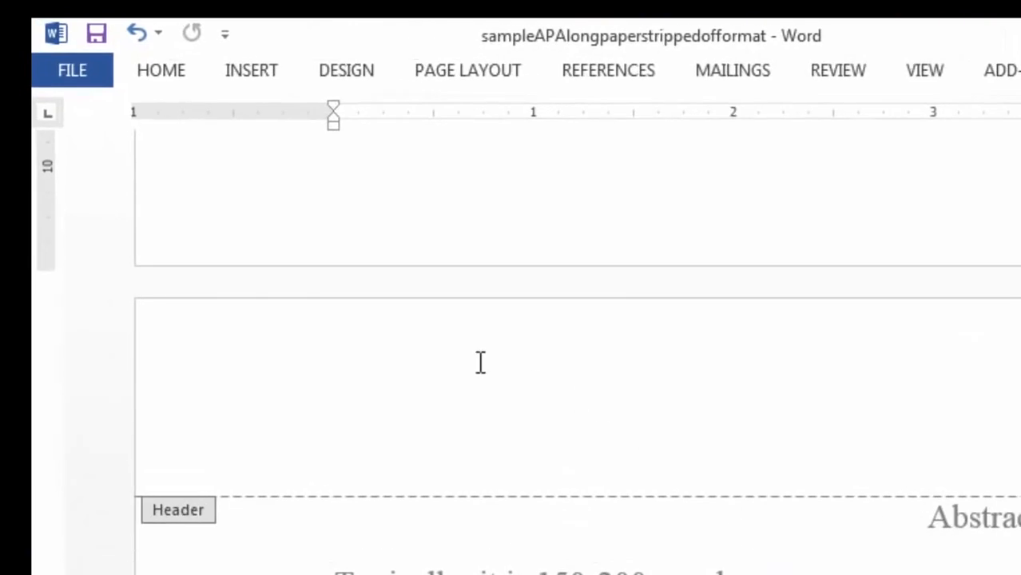
left_click(383, 380)
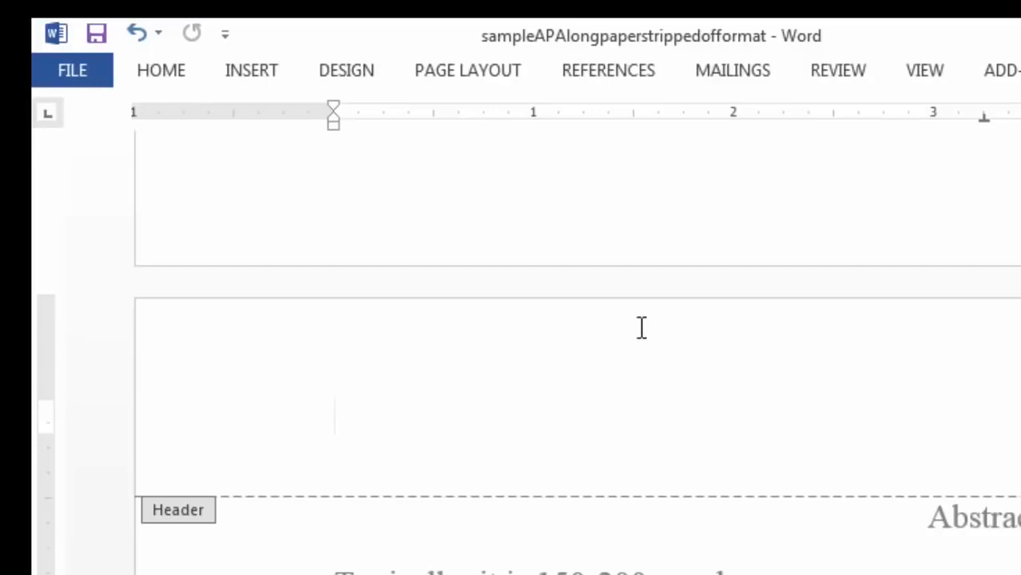
left_click(492, 73)
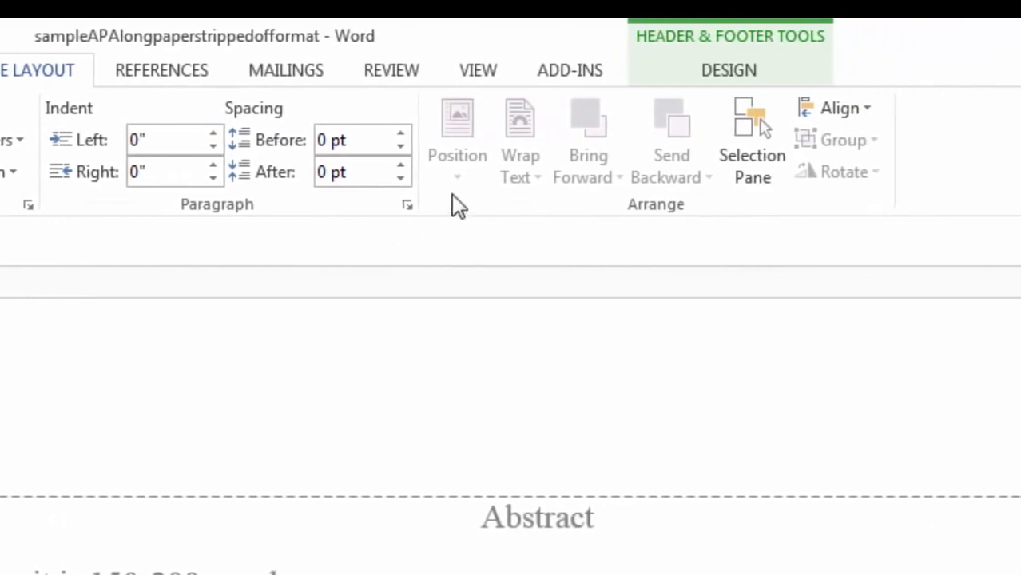
left_click(405, 209)
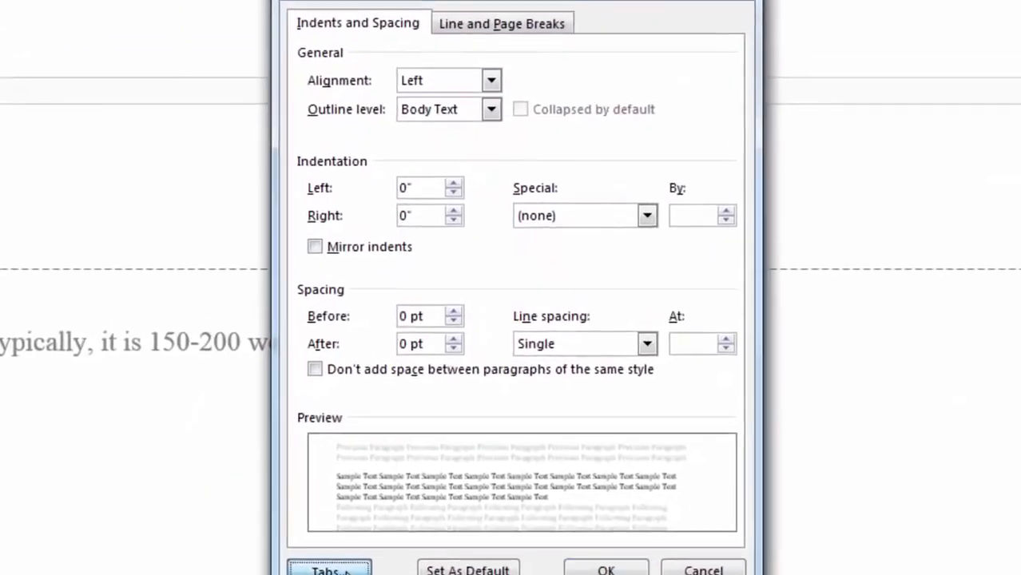
Step: Clear the page-2 header's tabs and set a single Right tab stop at 6.5"
left_click(383, 502)
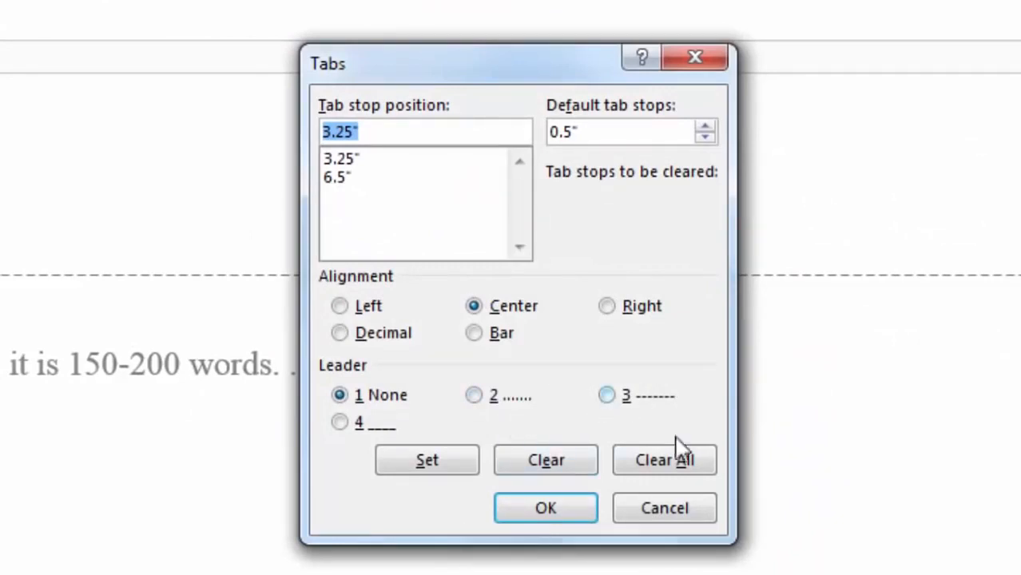
left_click(665, 460)
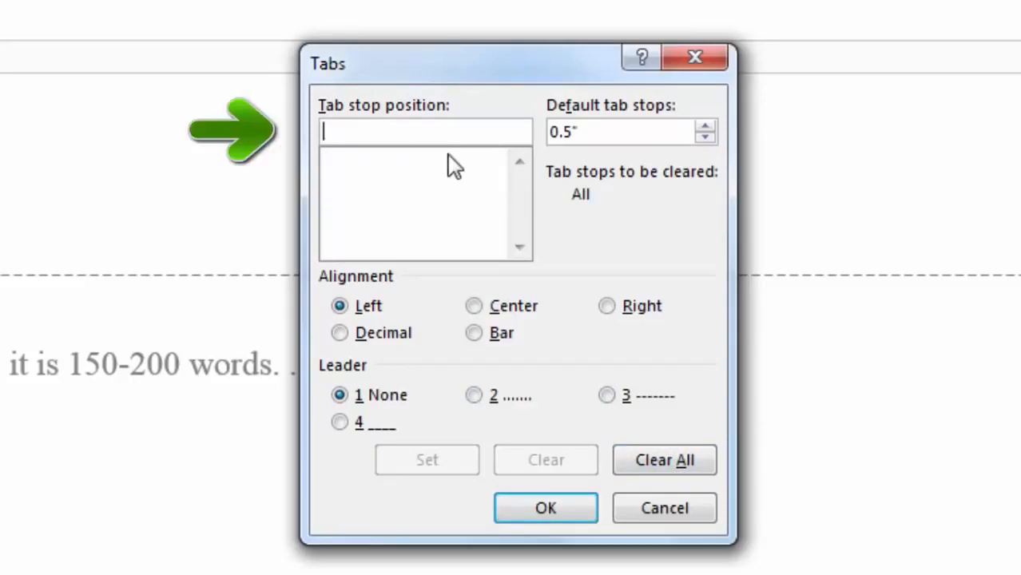
type("6.5")
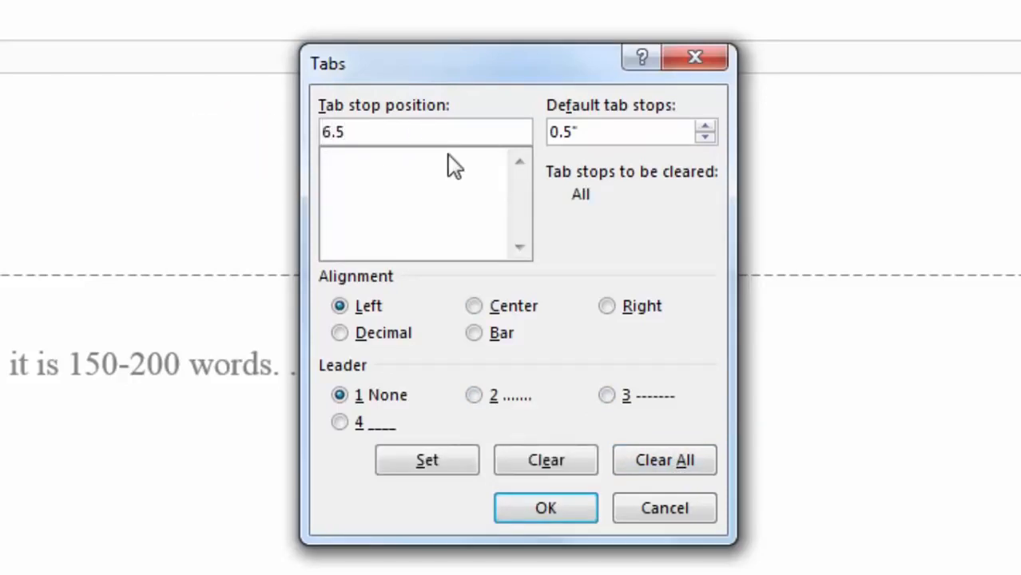
left_click(607, 307)
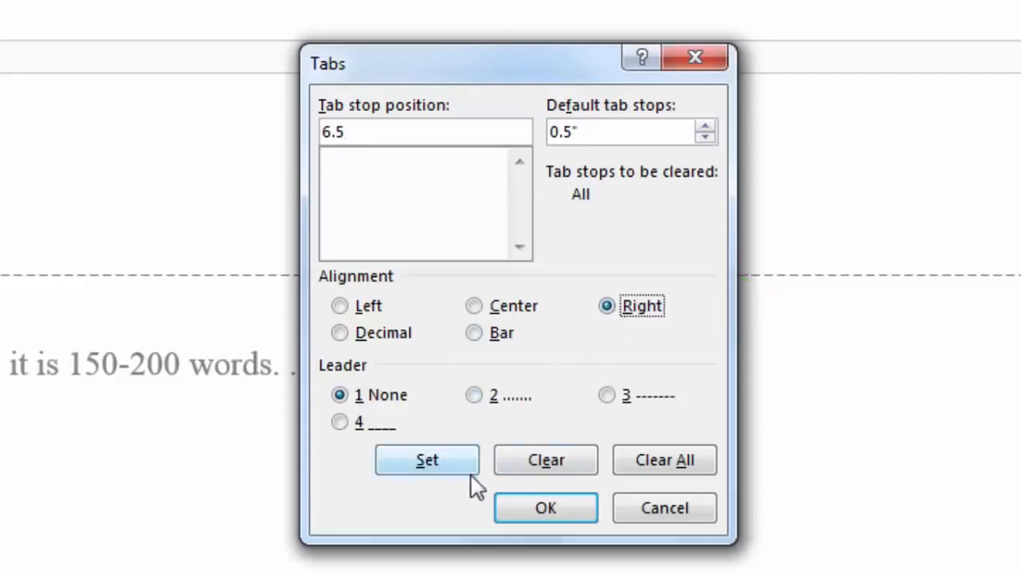
left_click(453, 465)
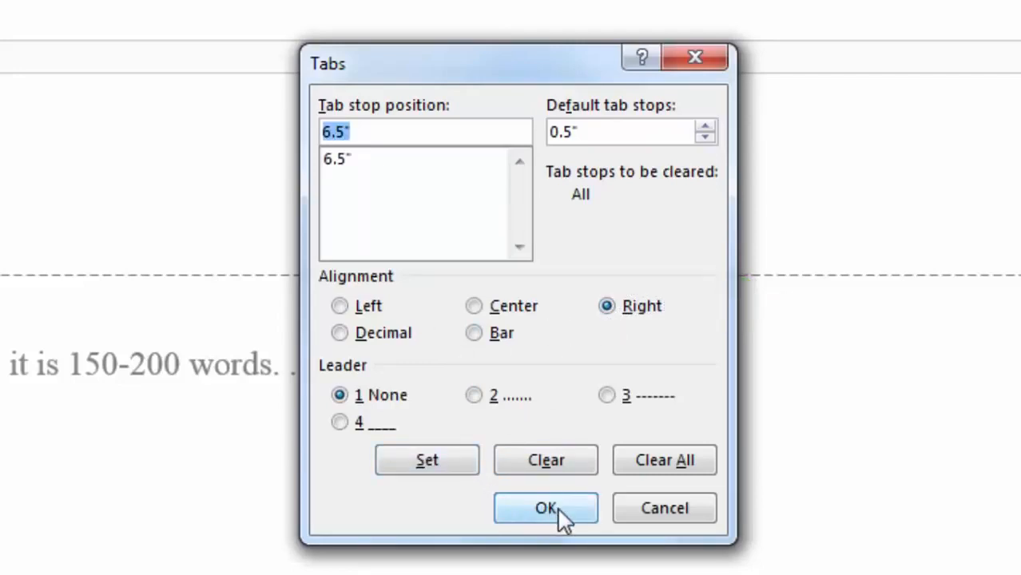
left_click(559, 508)
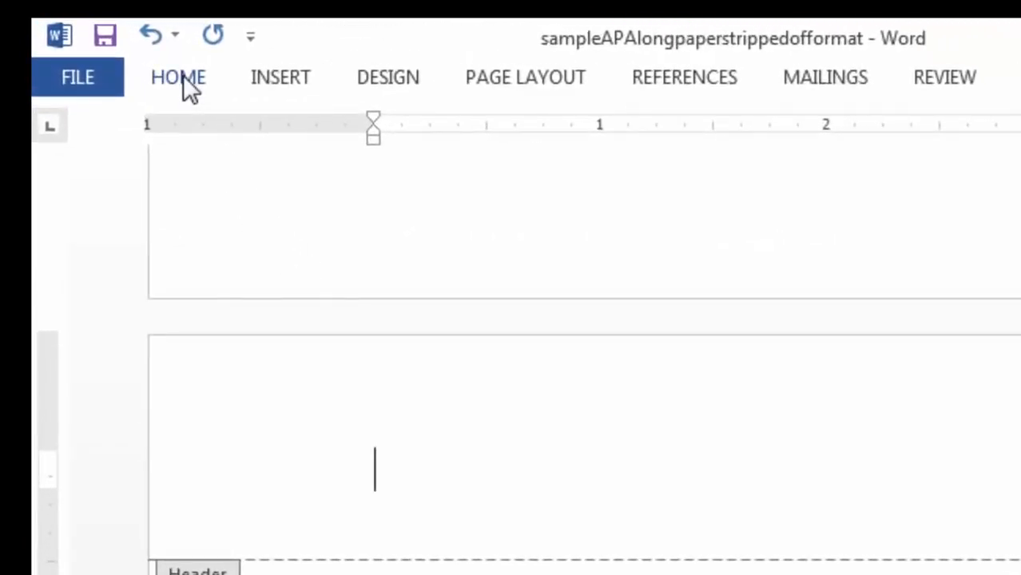
Step: Paste the running-head title 'A PHILOSOPHER'S IDEAS' into the page-2 header beside page number 2
left_click(183, 75)
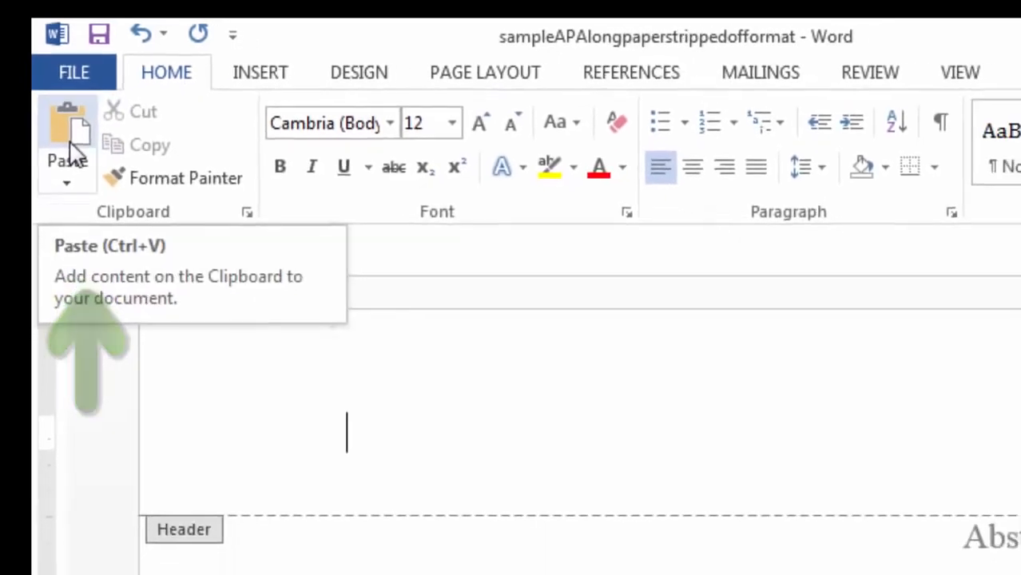
left_click(70, 152)
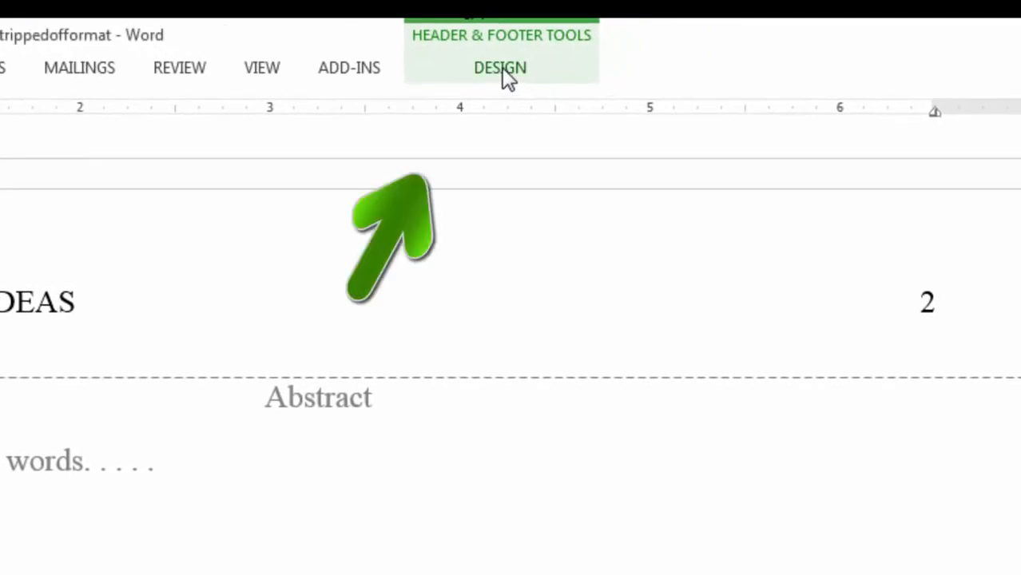
Step: Close header and footer editing to return to the essay body on page 3
left_click(502, 67)
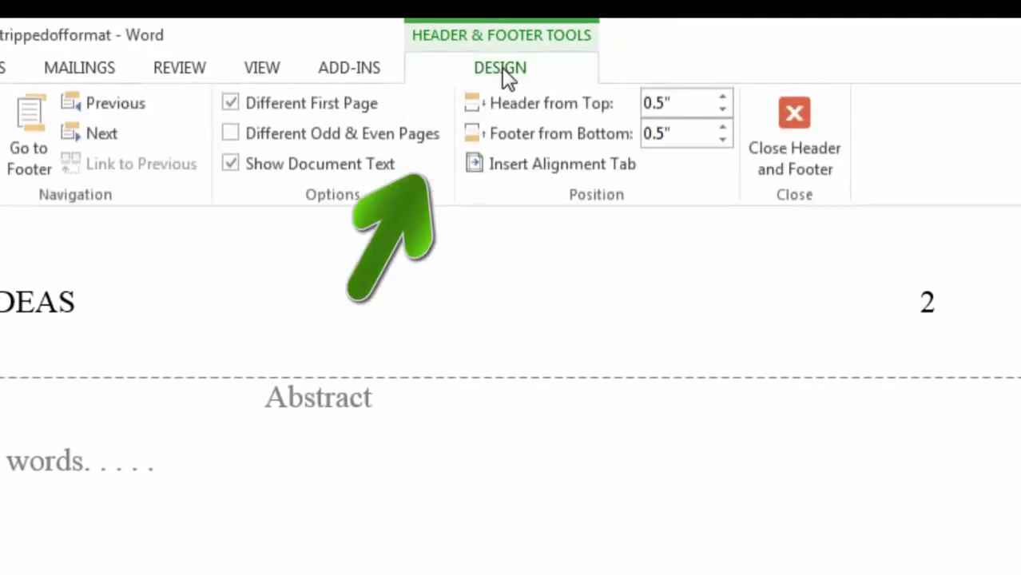
left_click(793, 115)
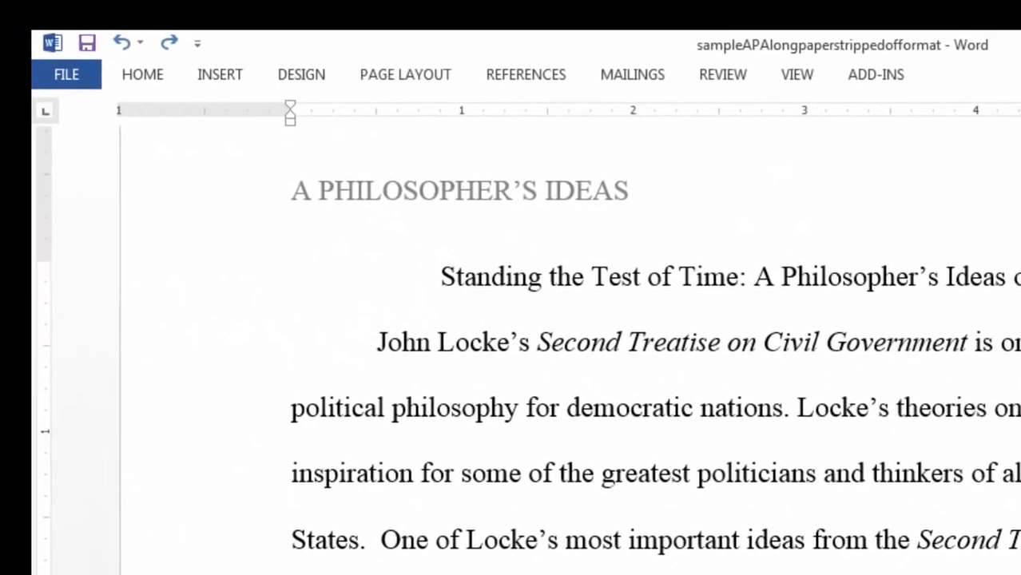
Step: Insert footnote 1 after 'government.' with the note 'The text for my footnote'
left_click(521, 80)
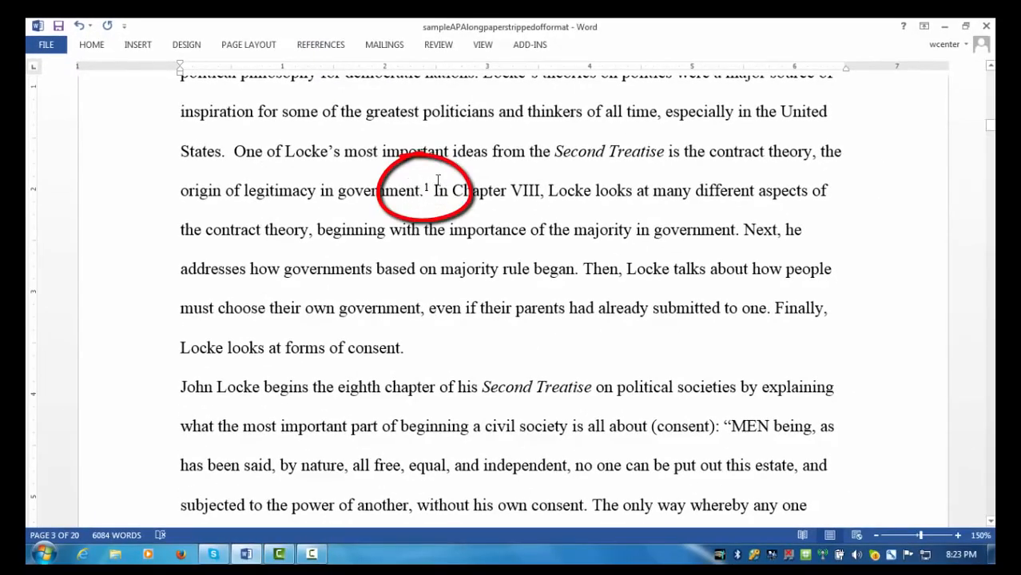
scroll(416, 277, "down", 2)
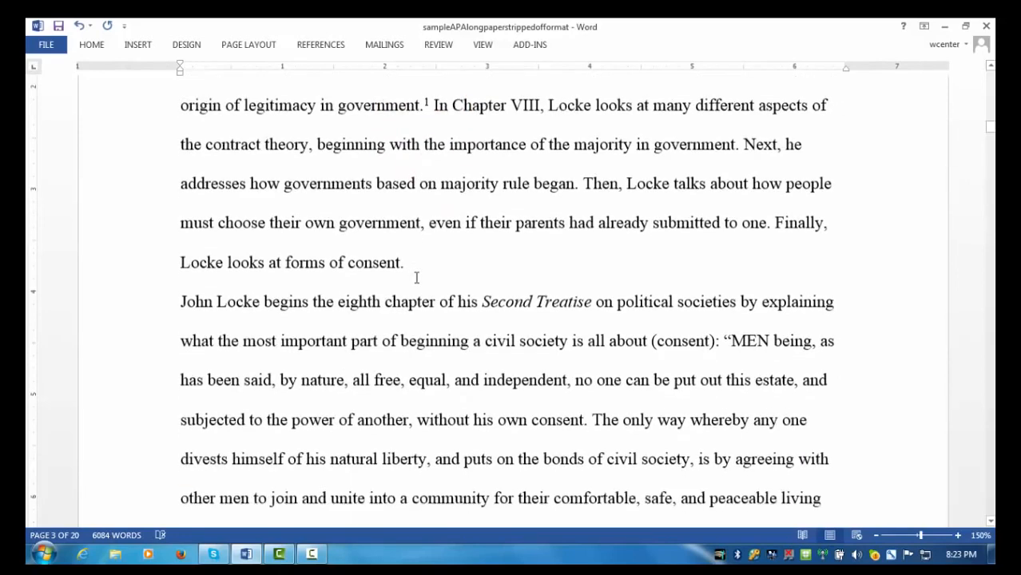
scroll(416, 277, "down", 5)
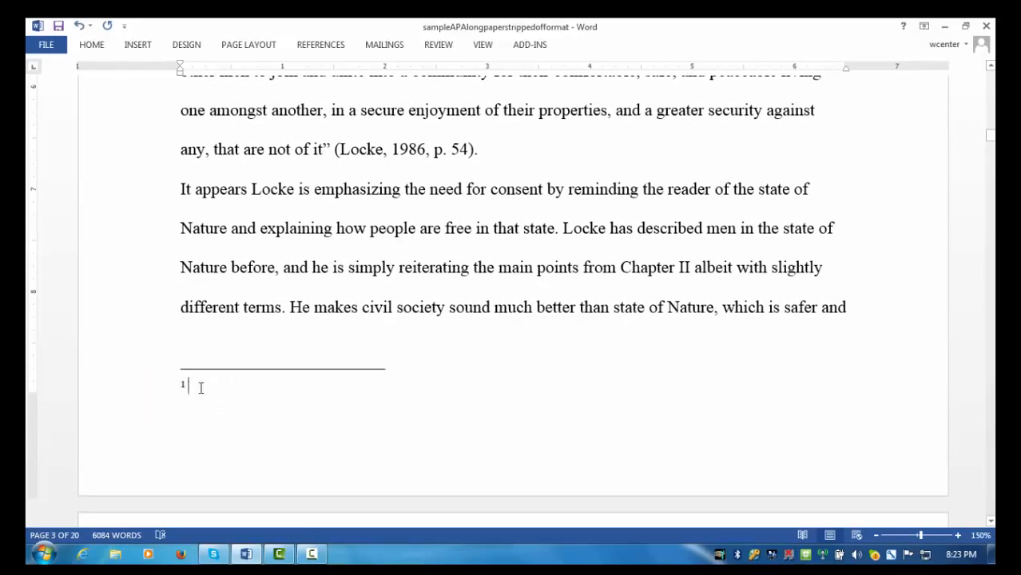
type("The text")
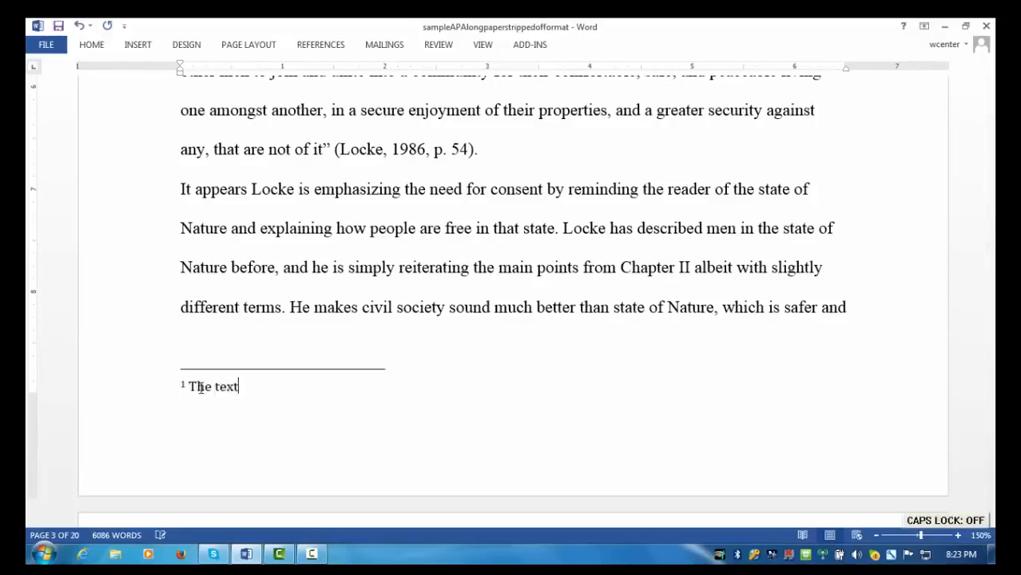
type(" for m")
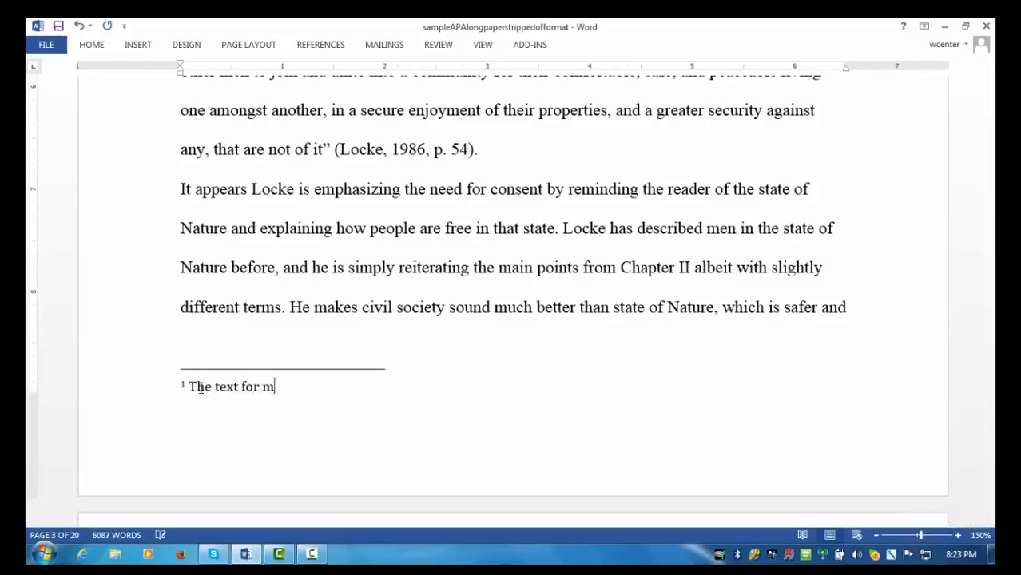
type("y footnote")
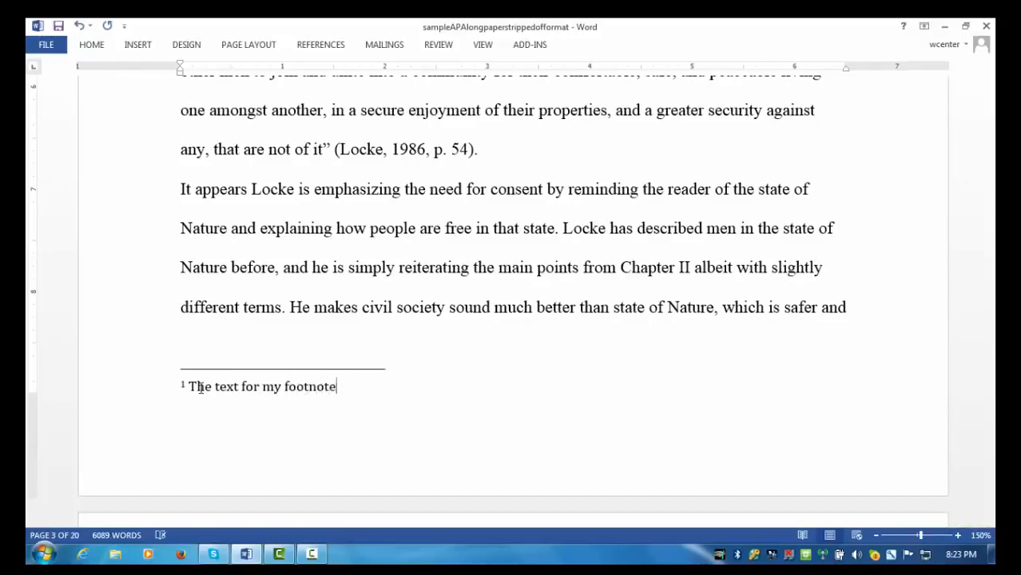
Step: Move the cursor from the footnote back into the essay body text
left_click(283, 365)
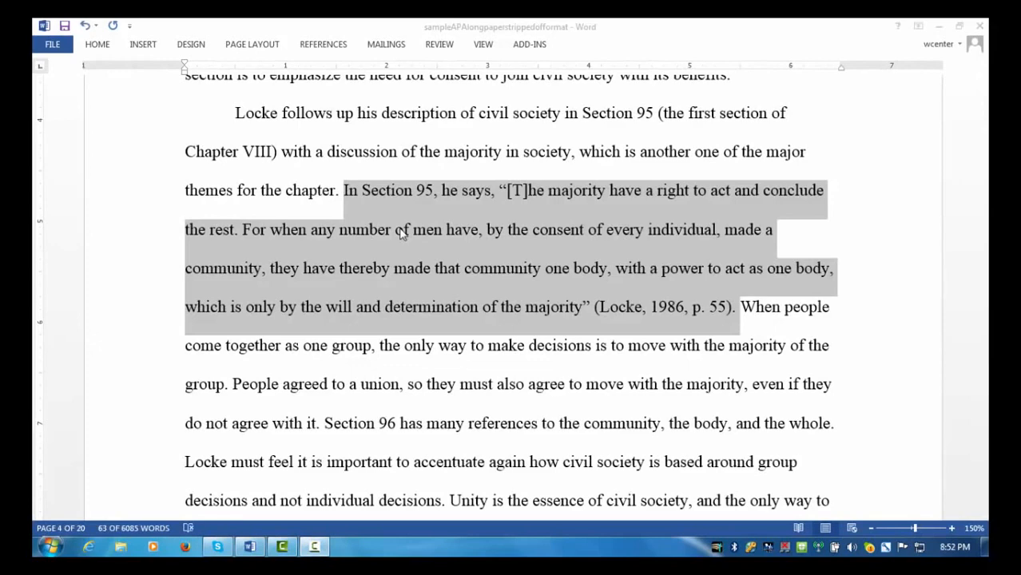
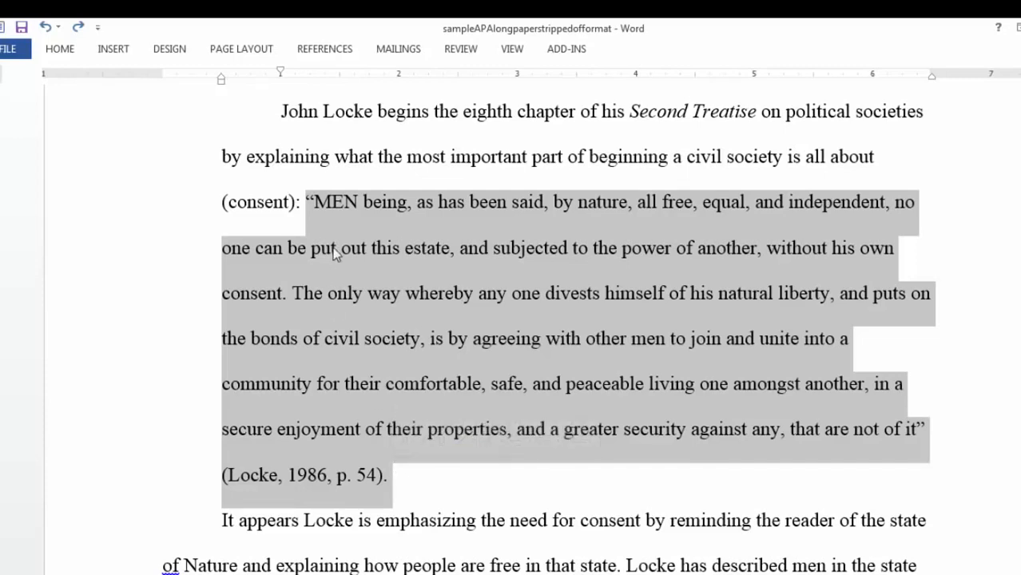
Step: Break the Locke quotation onto a new paragraph after "(consent):" with no first-line indent
left_click(305, 202)
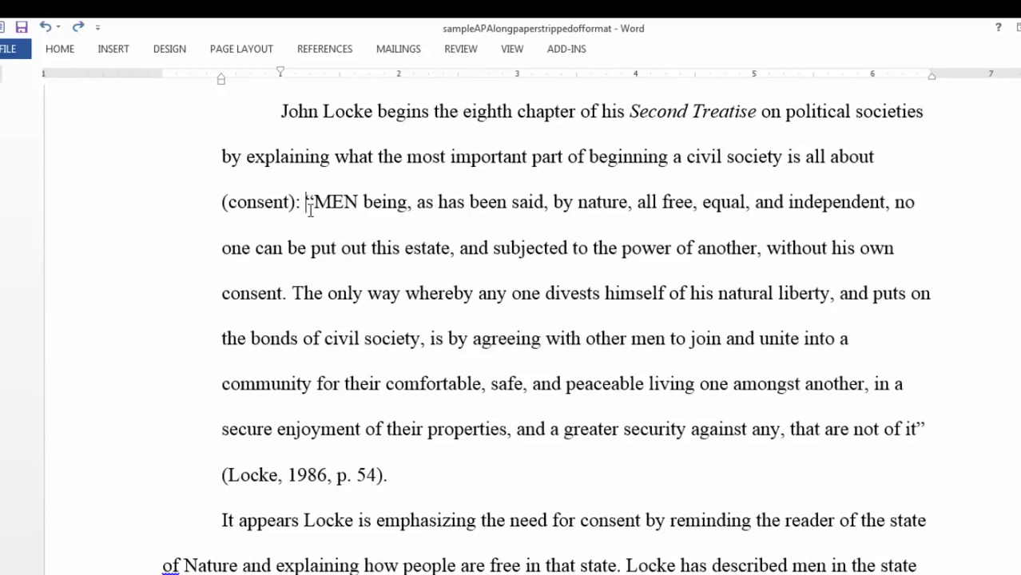
key("Return")
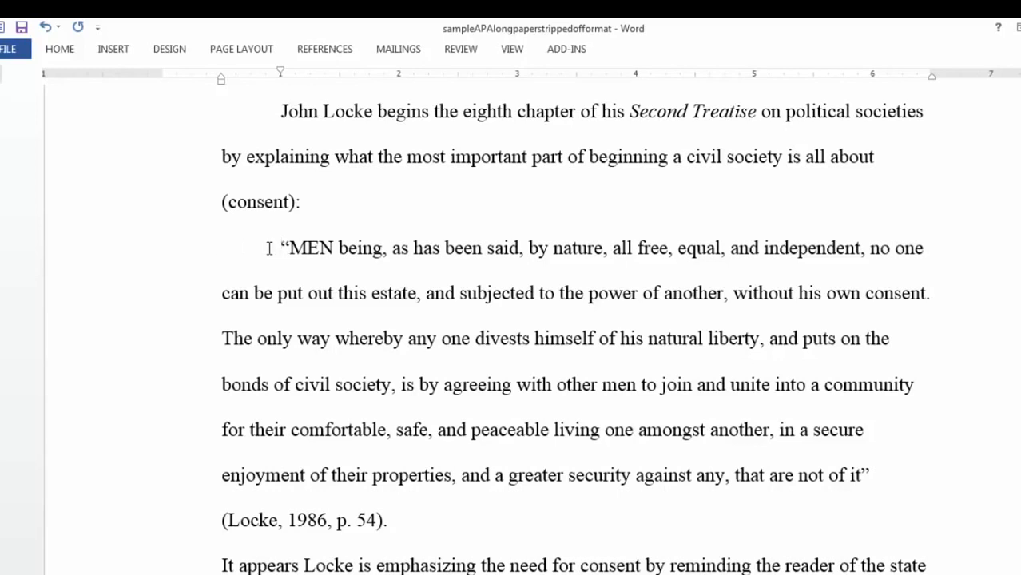
key("BackSpace")
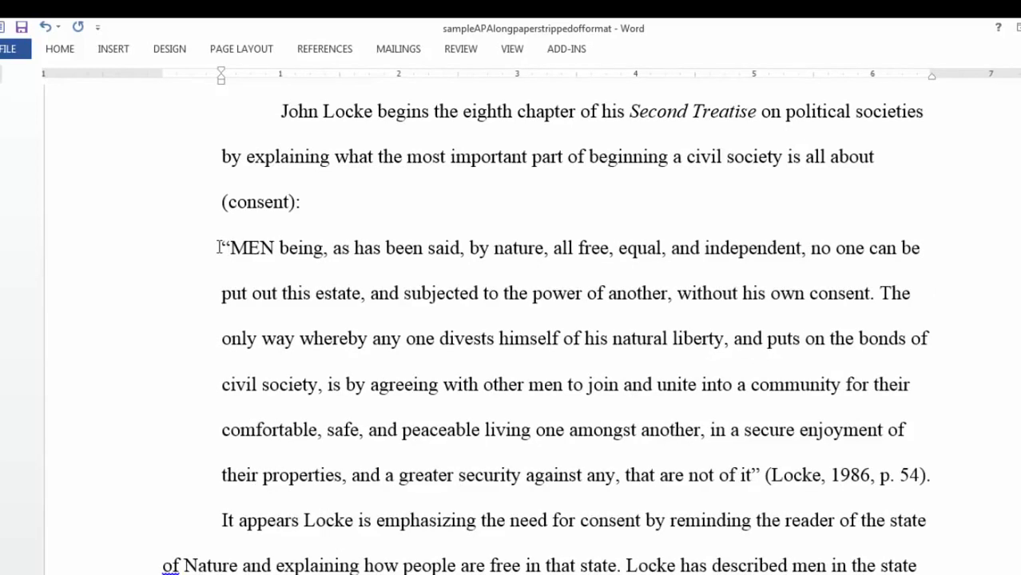
Step: Select the whole Locke quotation paragraph and apply Increase Indent to set it off as a block quote
left_click_drag(220, 247, 933, 469)
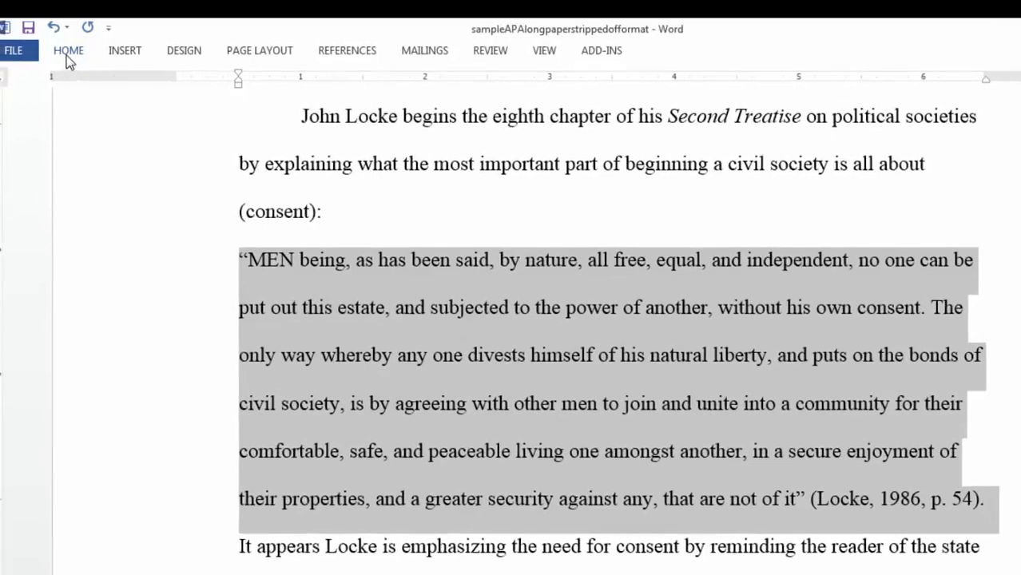
left_click(62, 53)
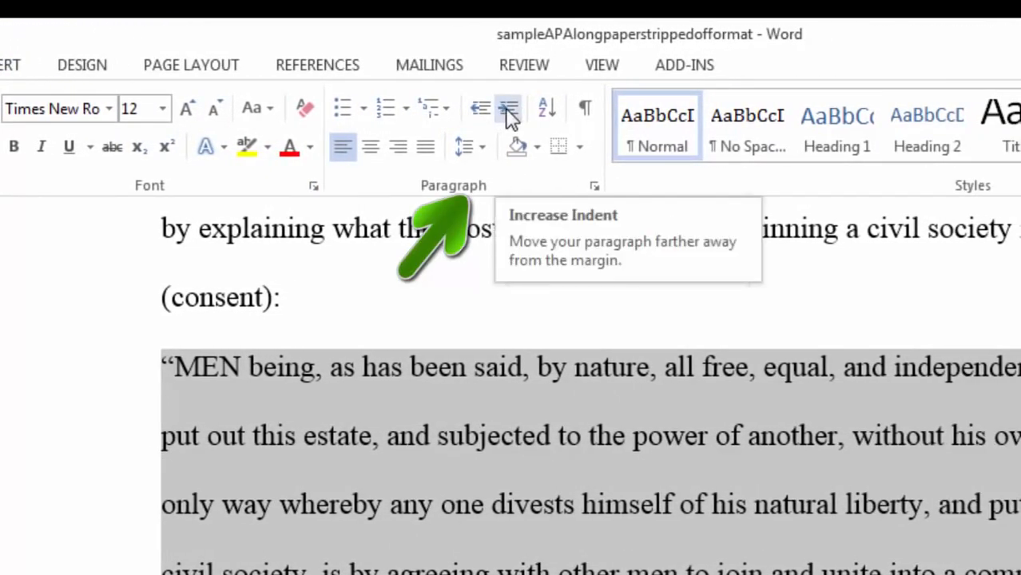
left_click(508, 109)
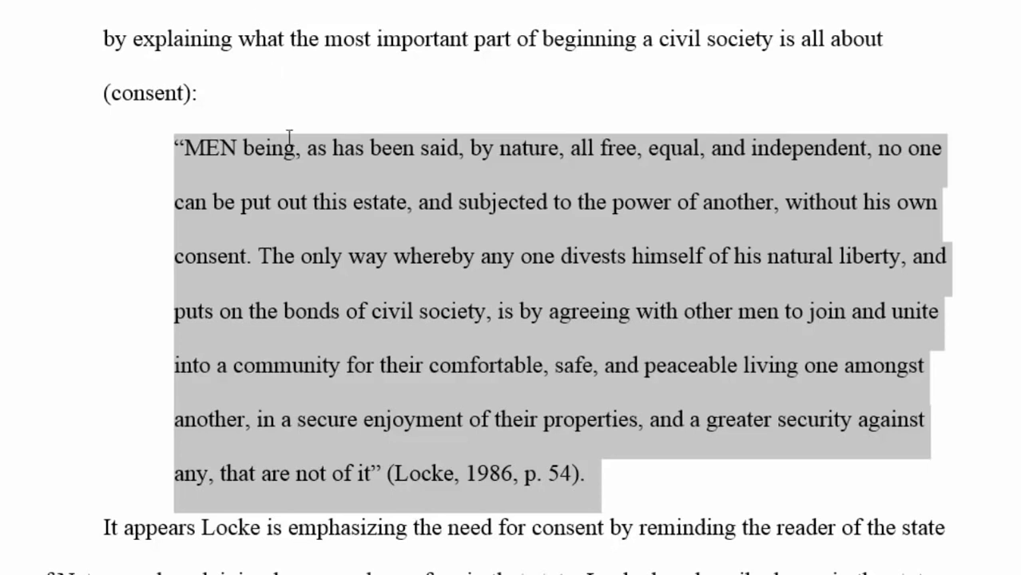
left_click(297, 171)
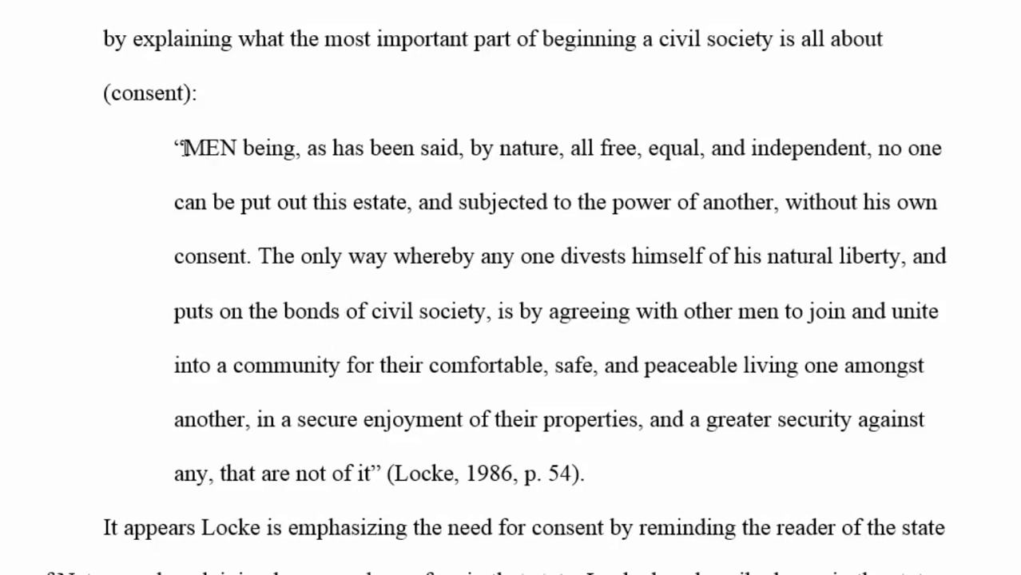
Step: Delete the opening and closing quotation marks from the block quote
left_click(183, 148)
key("BackSpace")
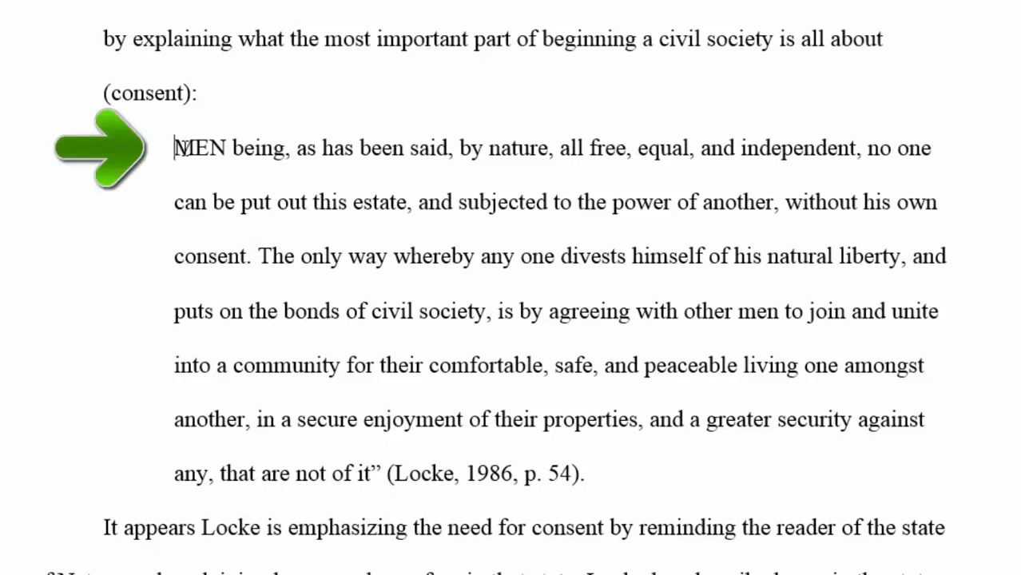
left_click(380, 473)
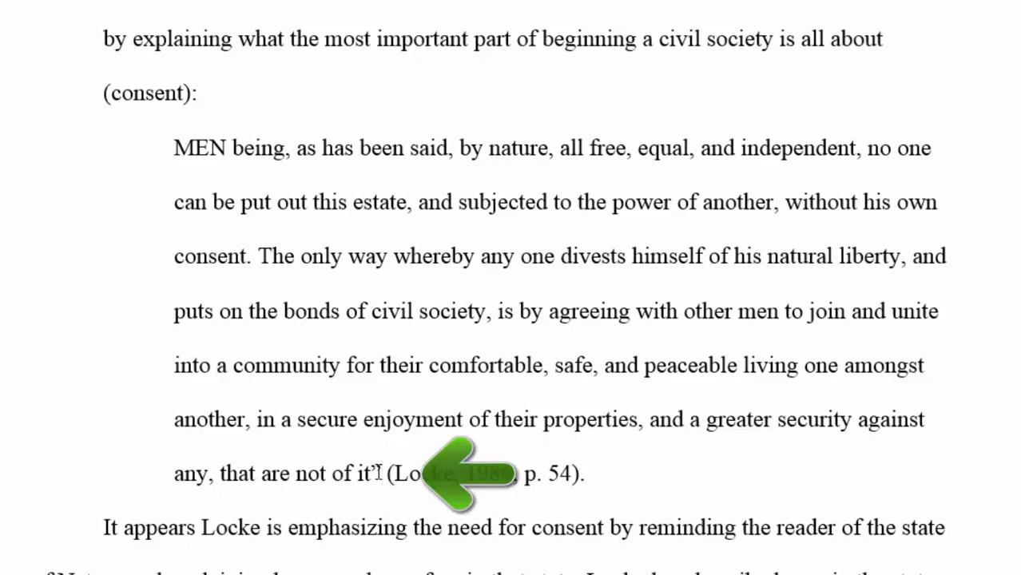
key("BackSpace")
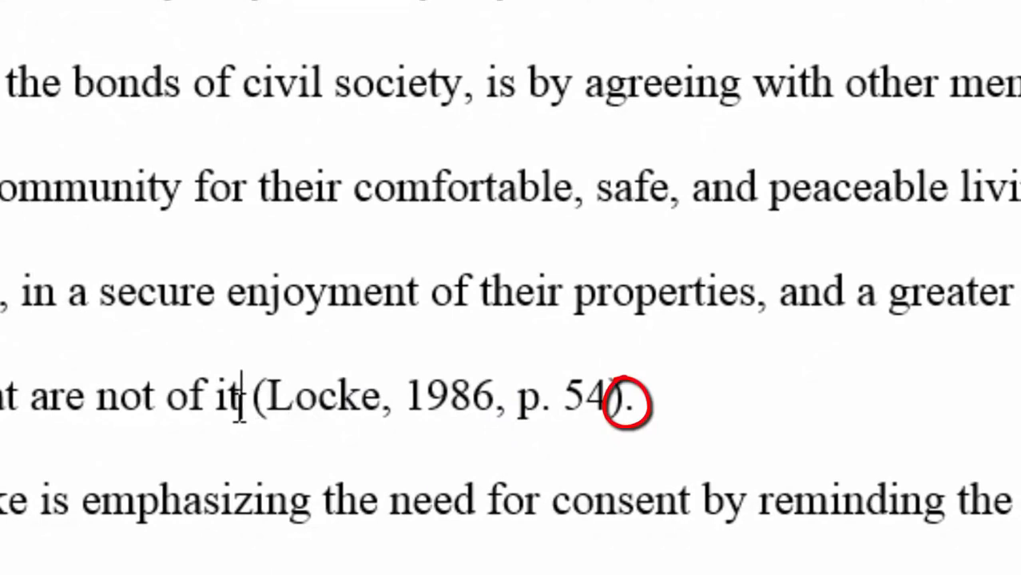
Step: Move the period from after the "54)" citation to right after "it"
left_click(638, 397)
key("BackSpace")
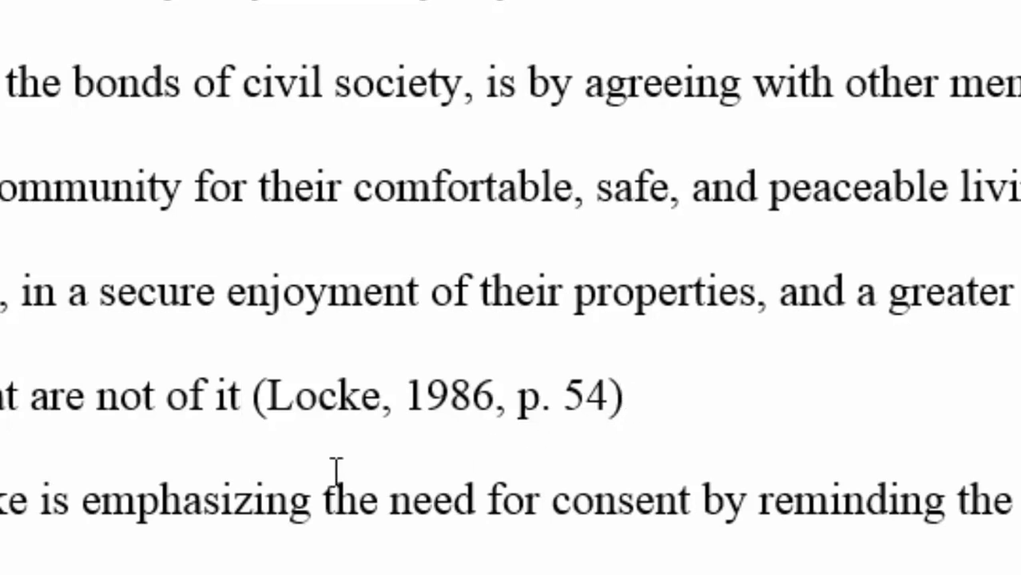
left_click(241, 397)
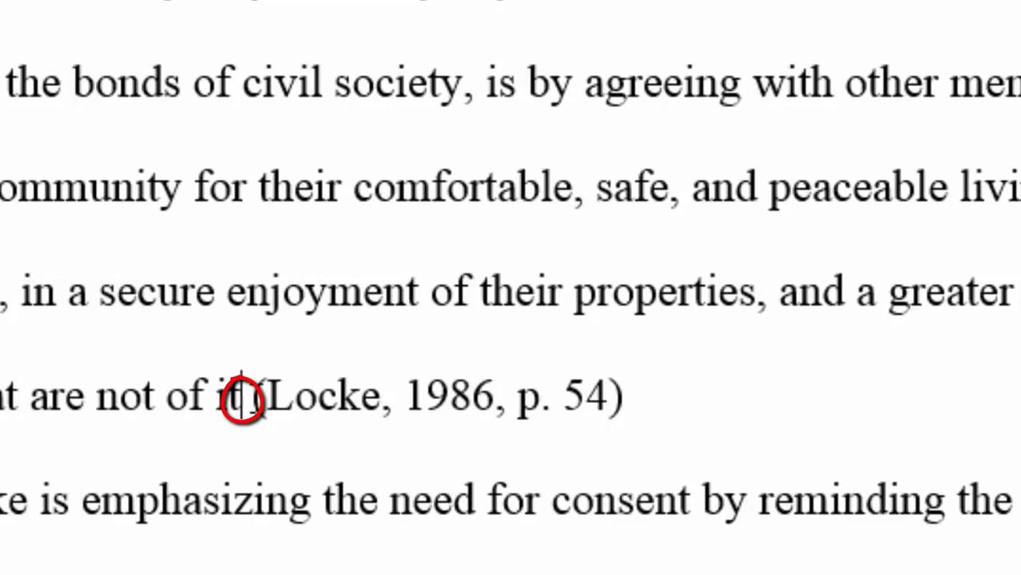
type(".")
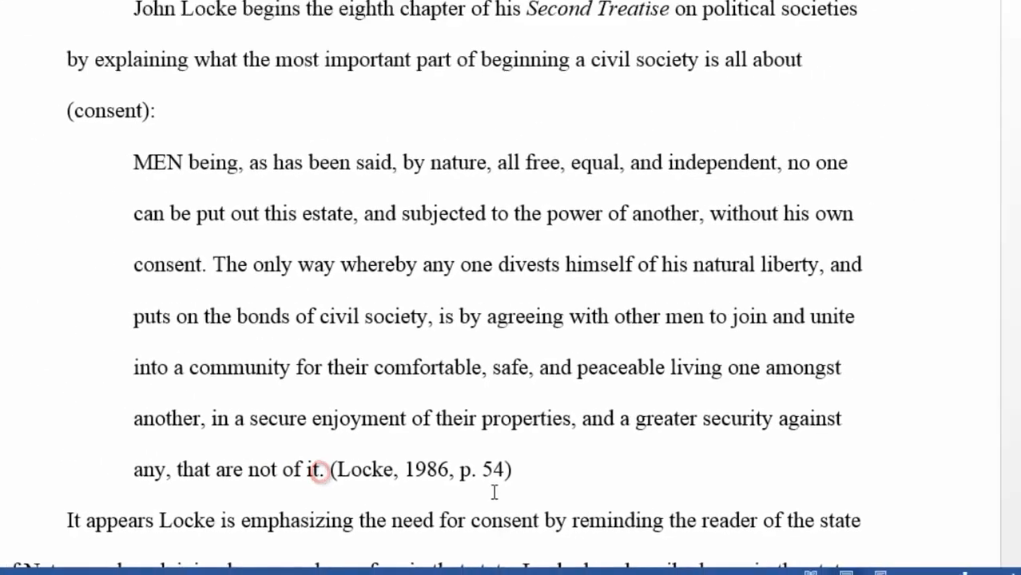
left_click(494, 491)
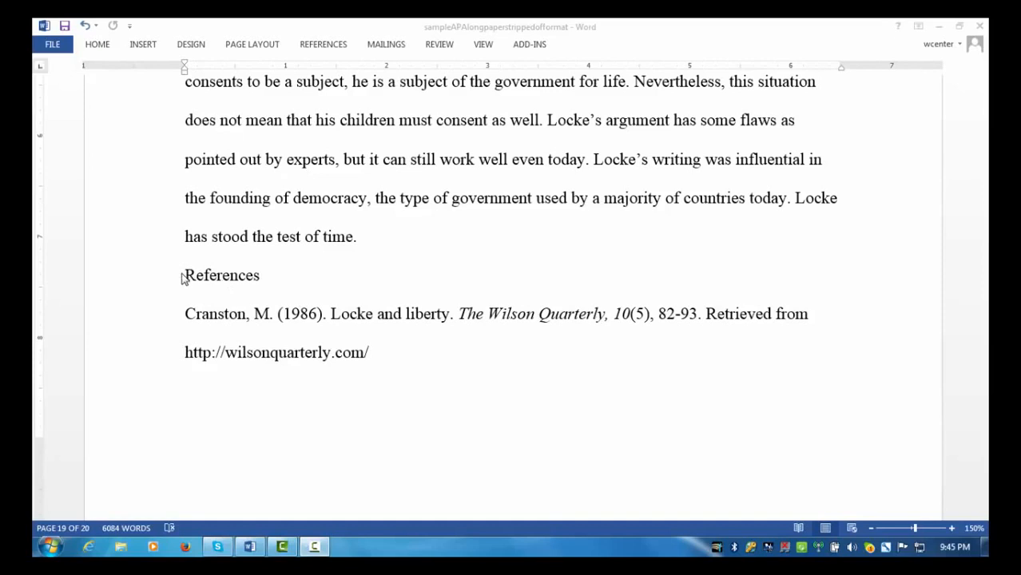
Step: Insert a page break before "References" so the list starts on new page 20, then select the heading
left_click(186, 279)
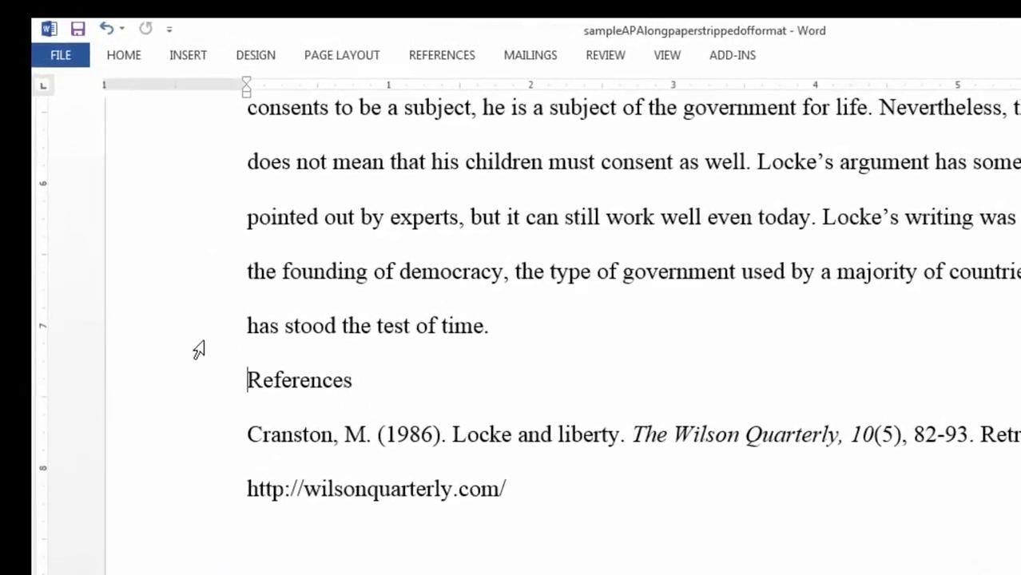
left_click(252, 67)
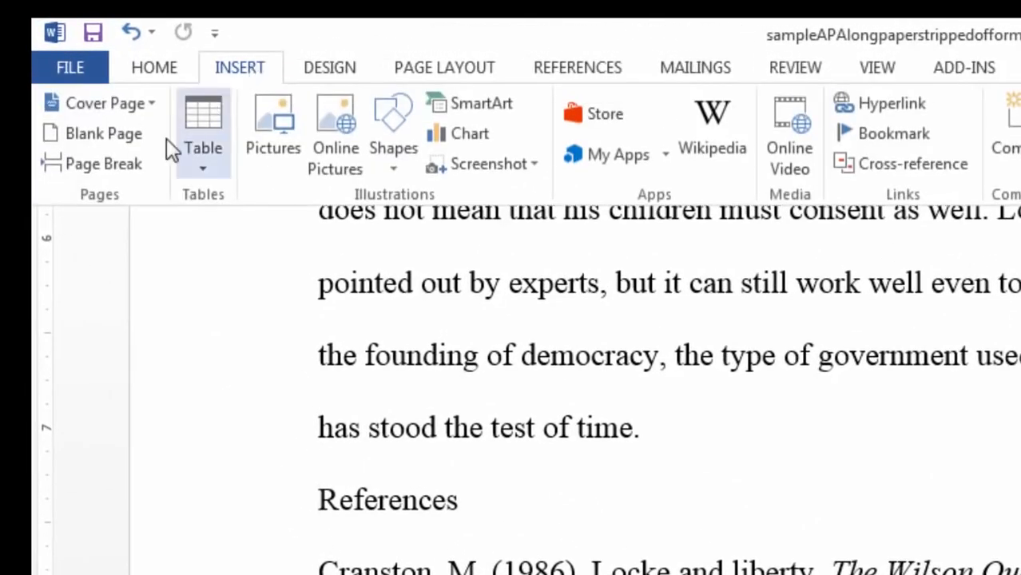
left_click(118, 171)
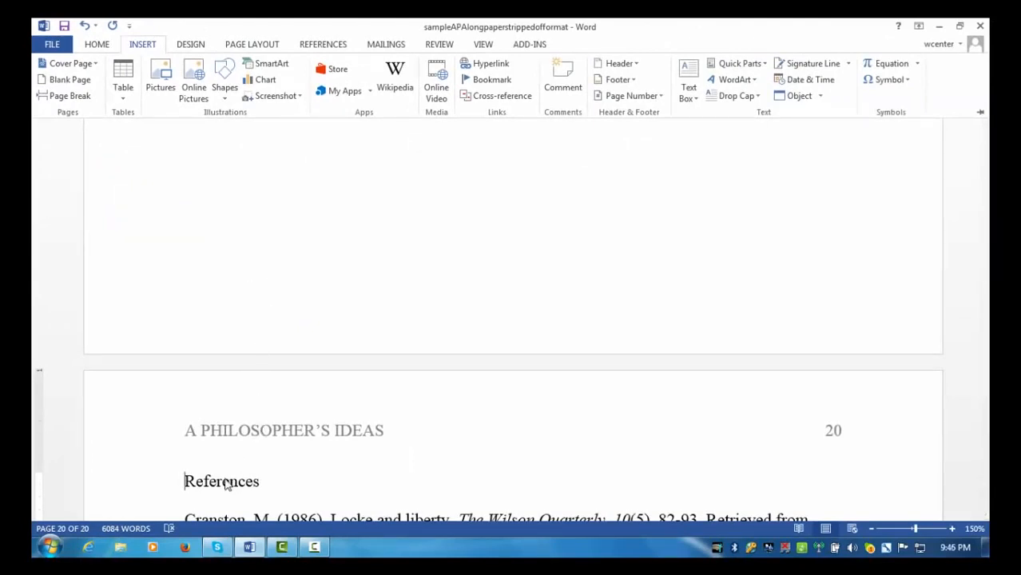
left_click(192, 477)
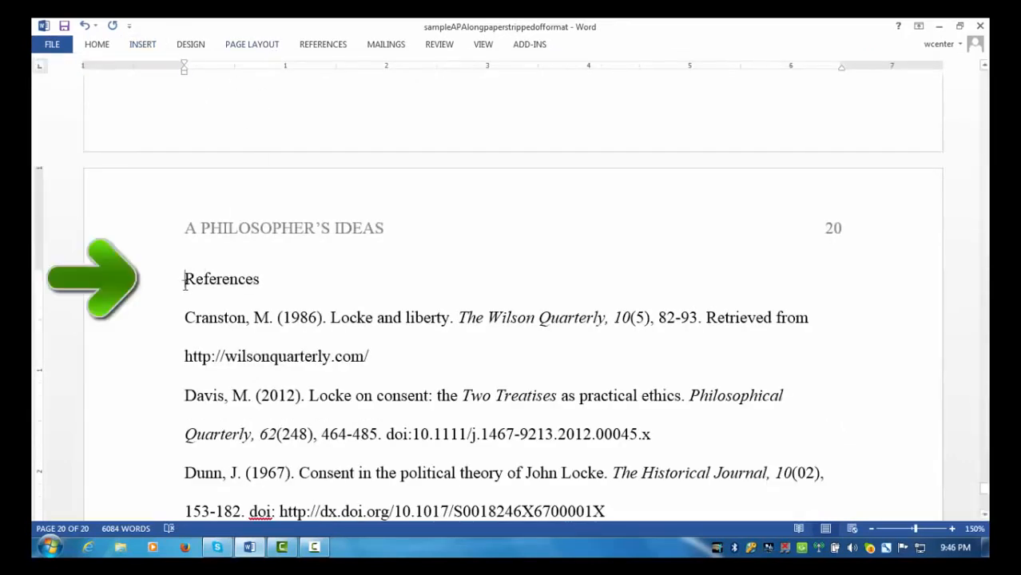
left_click_drag(185, 283, 261, 284)
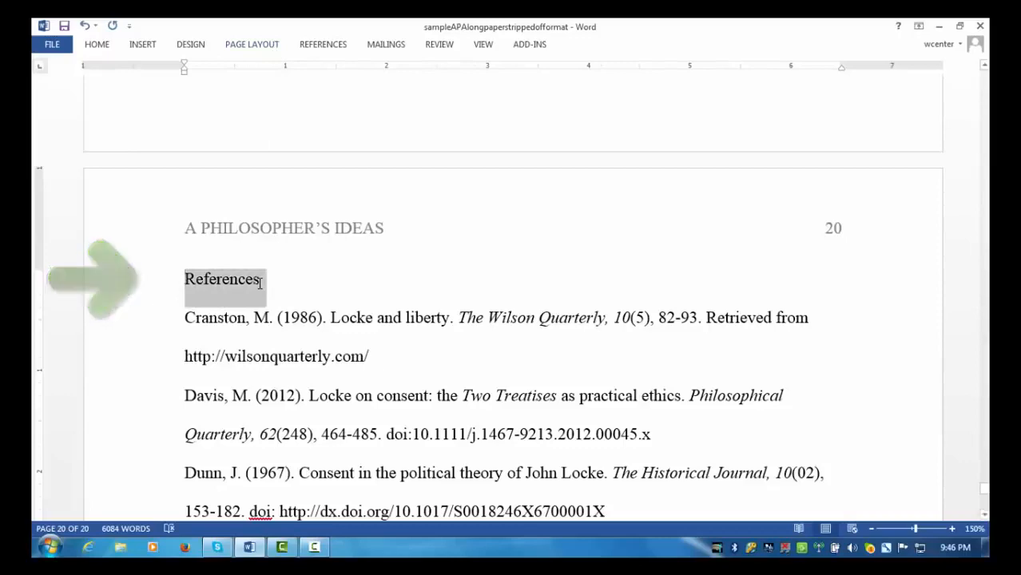
Step: Center the References heading on its page
left_click(98, 45)
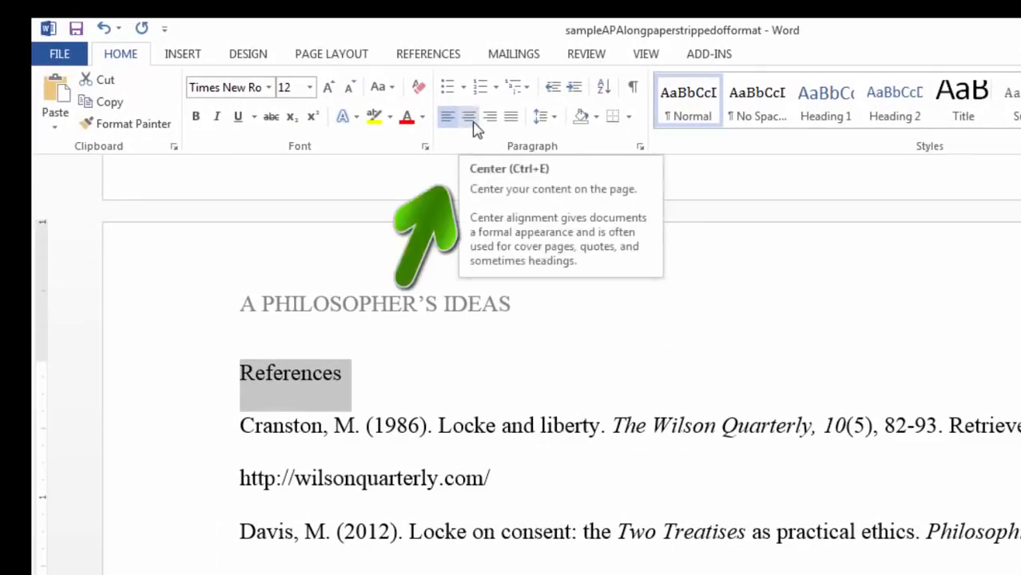
left_click(473, 129)
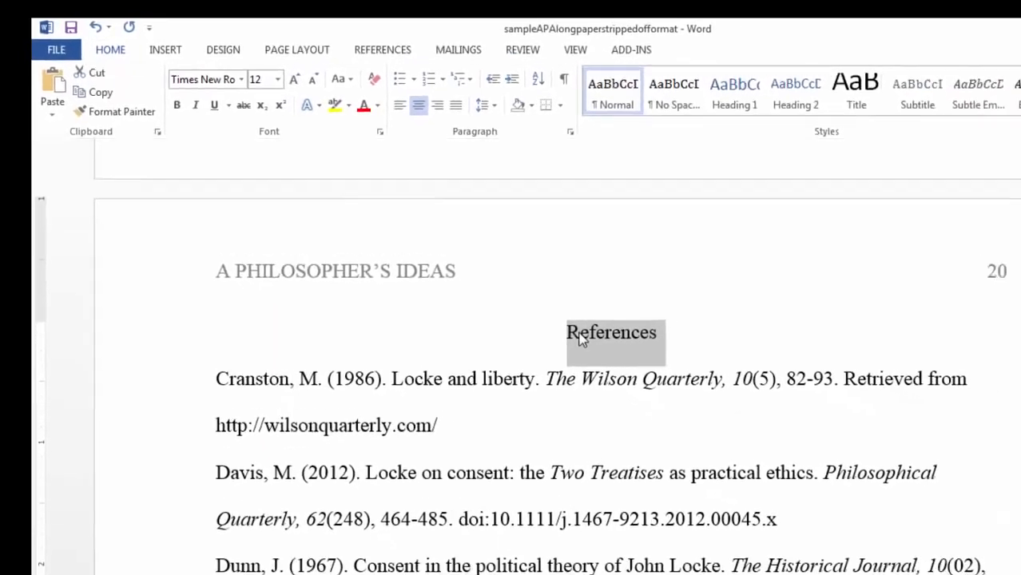
left_click(651, 375)
left_click(651, 375)
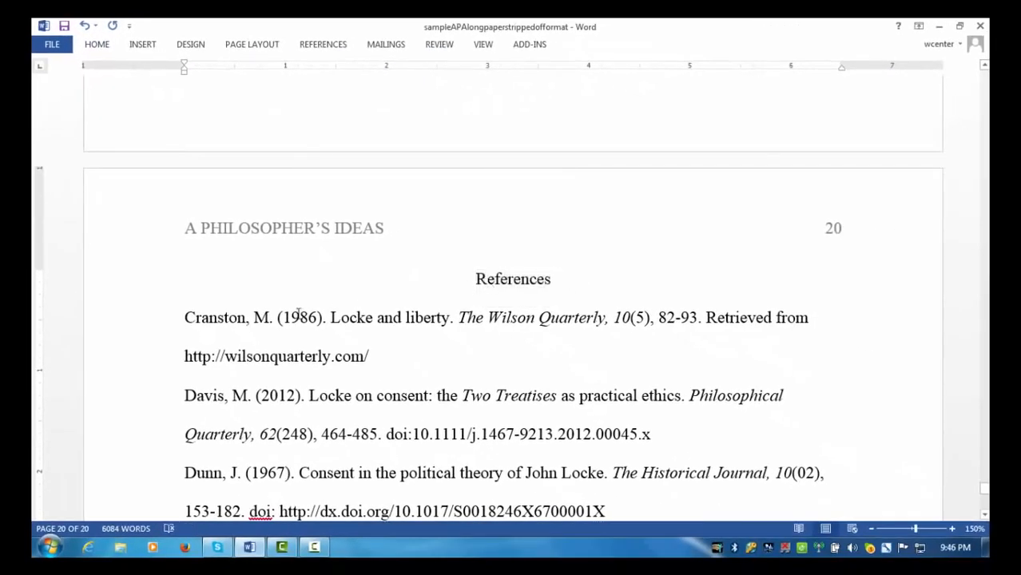
Step: Select all the reference entries, Cranston (1986) through Tarlton (2004)
scroll(303, 305, "down", 3)
scroll(303, 308, "down", 1)
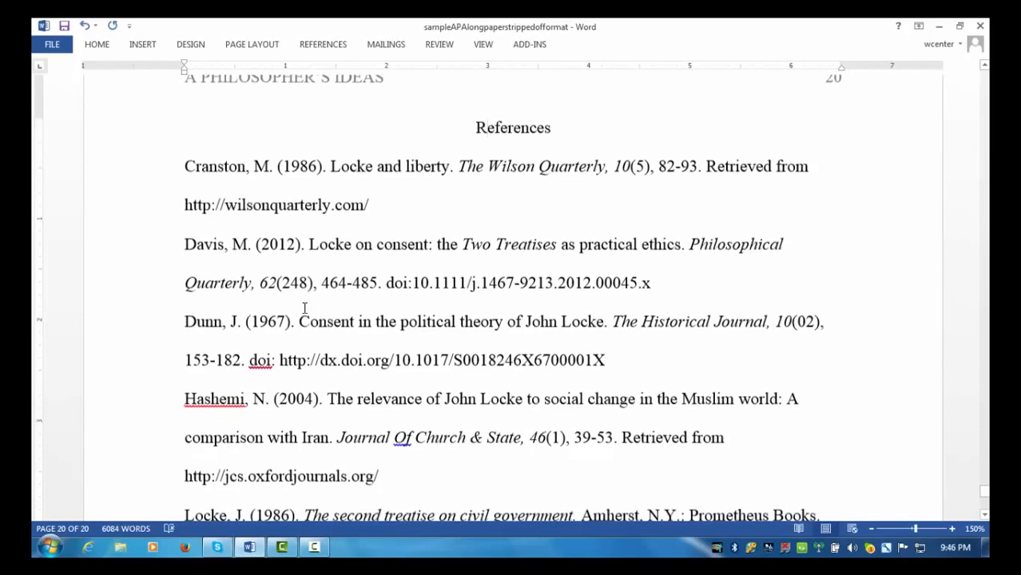
left_click_drag(185, 165, 559, 319)
scroll(557, 318, "up", 2)
scroll(558, 318, "up", 5)
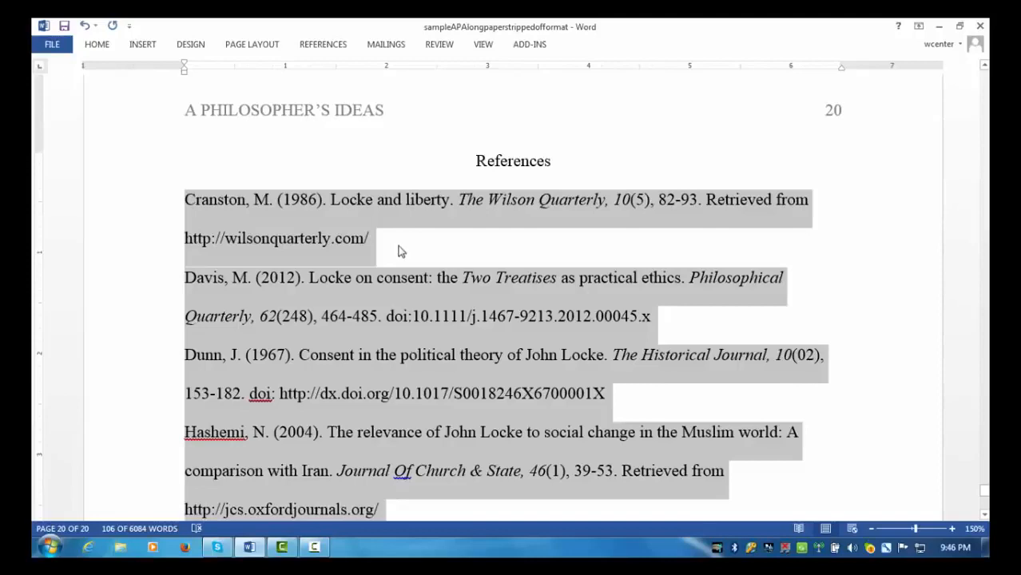
Step: Give the selected reference entries a 0.5" Hanging special indent in the Paragraph settings
left_click(101, 48)
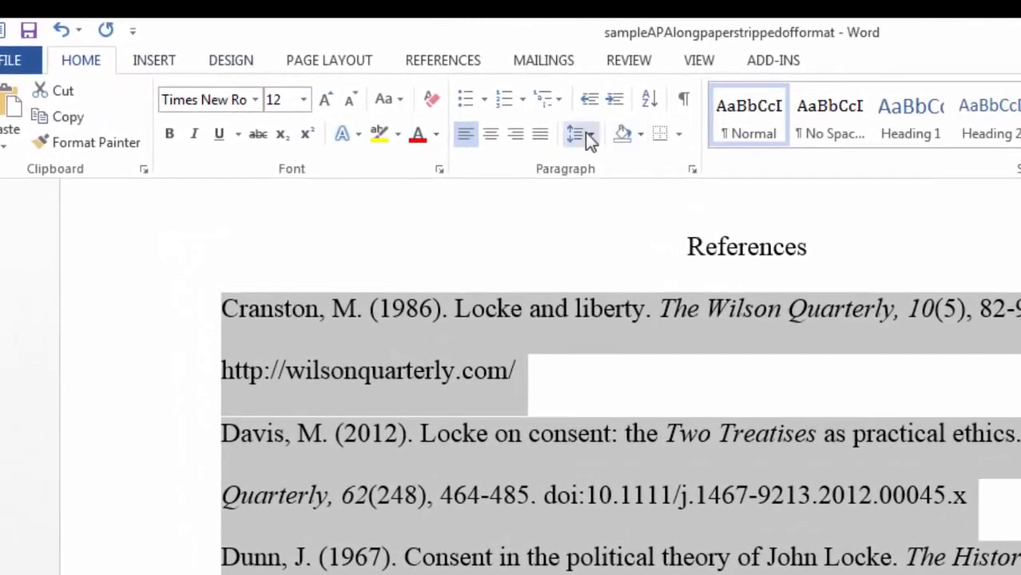
left_click(585, 133)
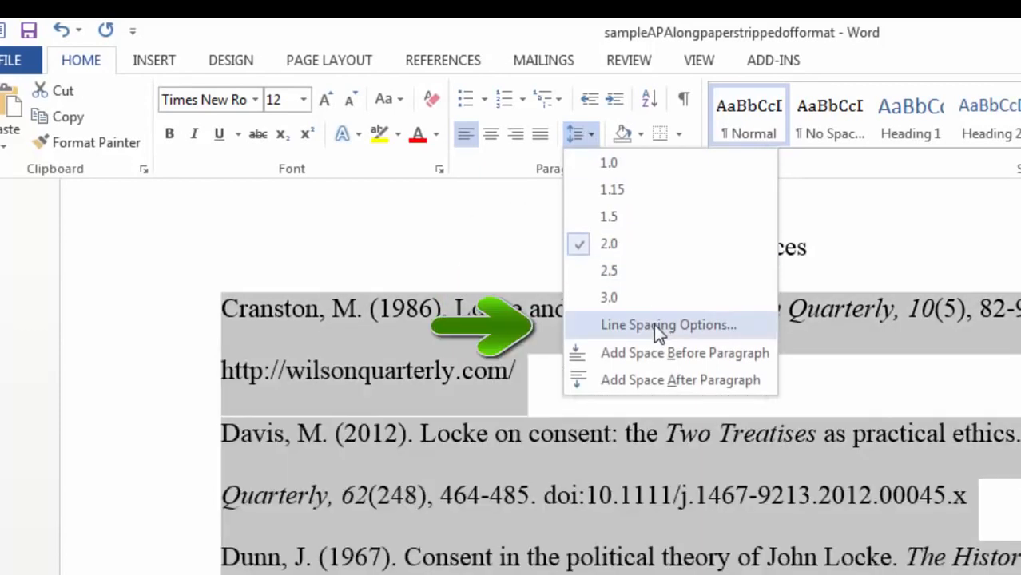
left_click(659, 325)
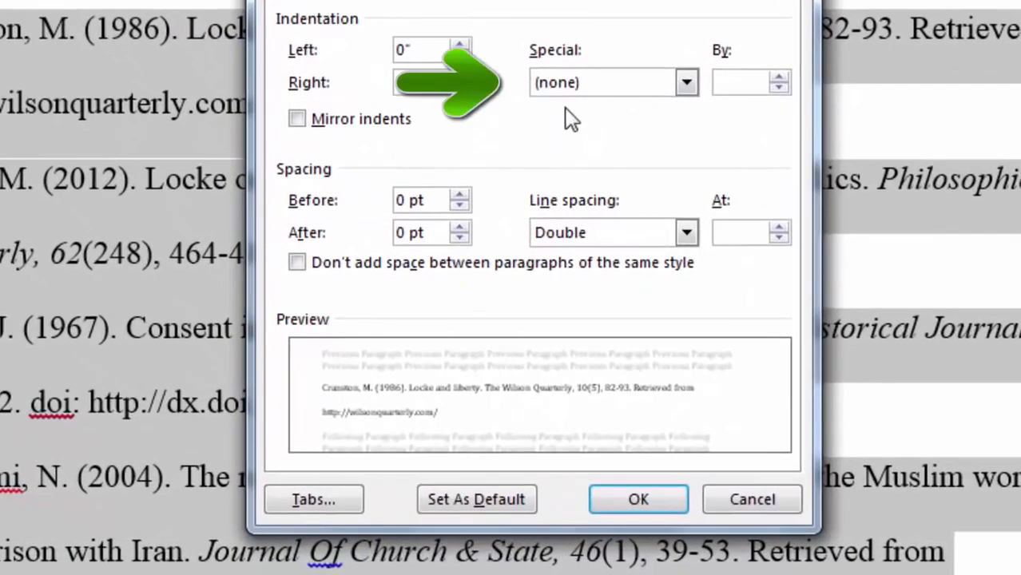
left_click(686, 82)
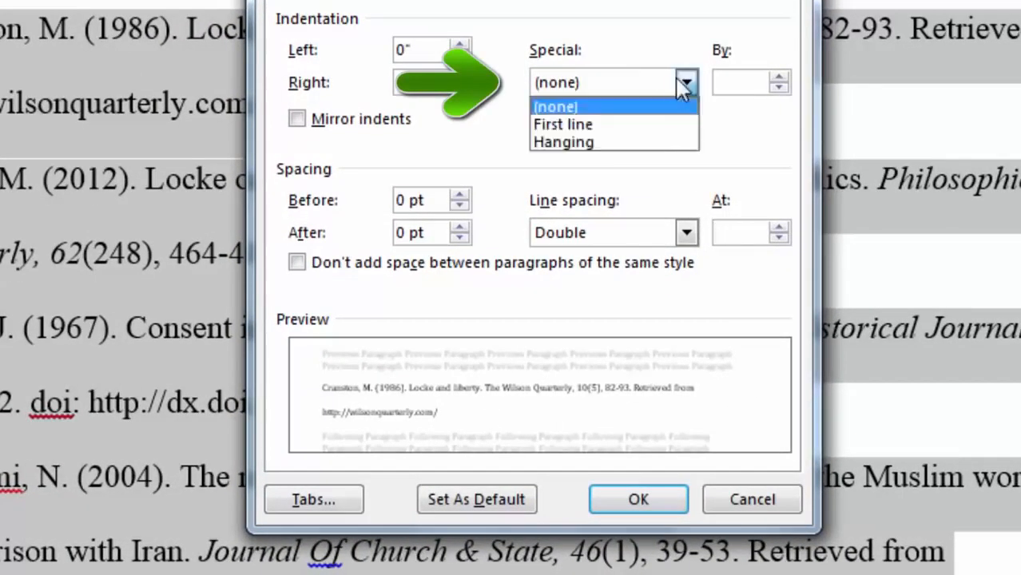
left_click(564, 142)
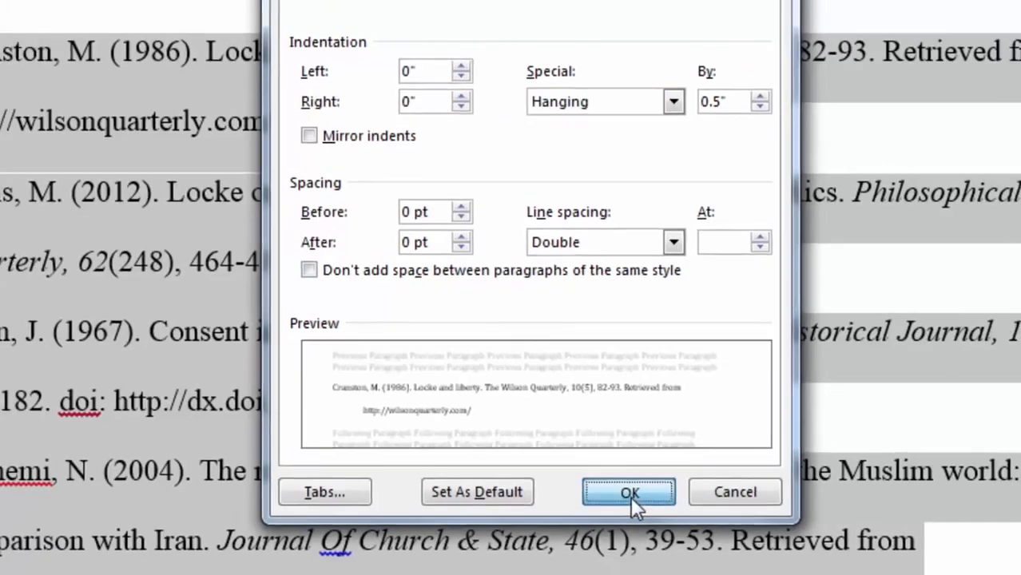
left_click(640, 505)
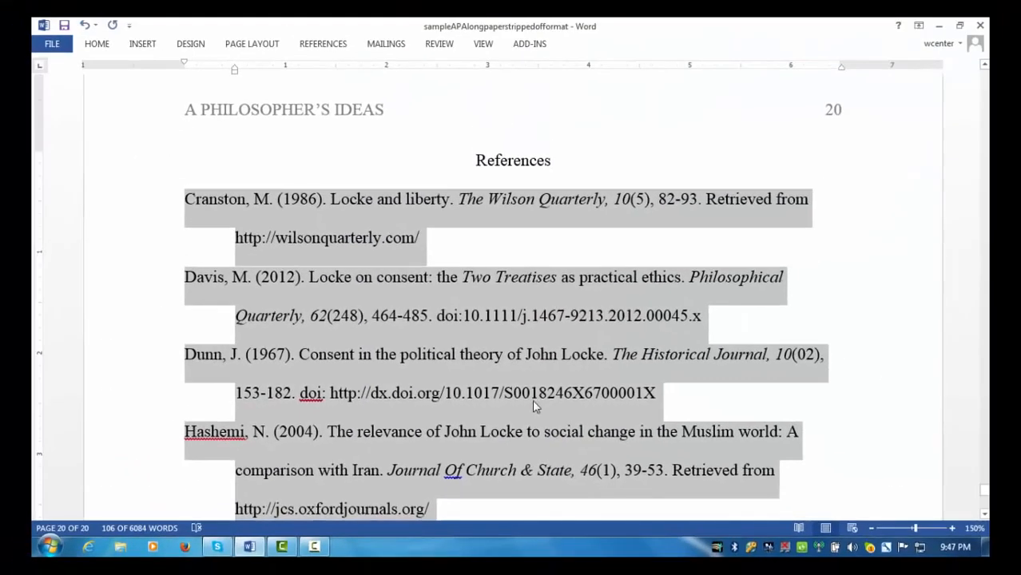
scroll(533, 406, "down", 1)
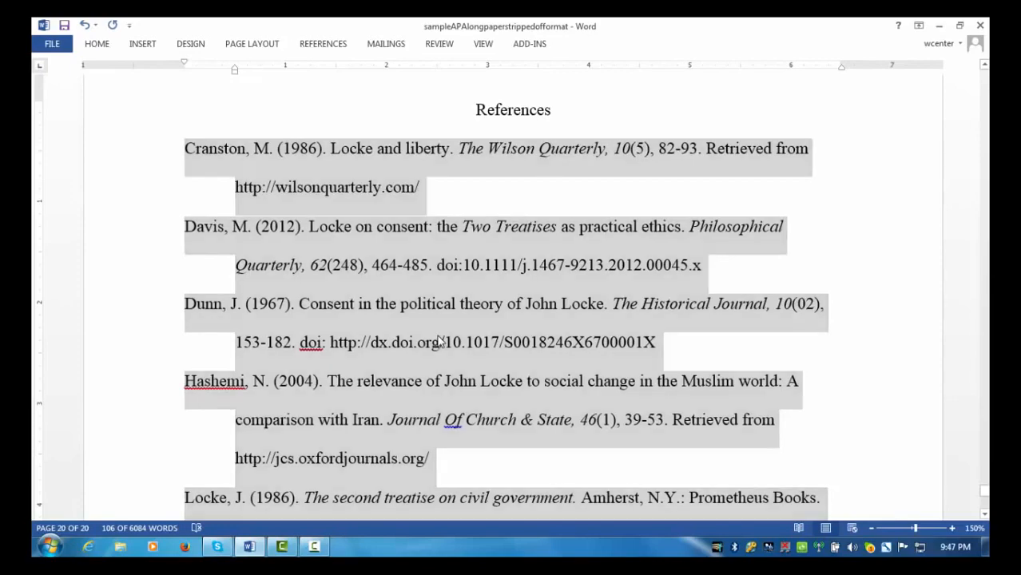
left_click(439, 342)
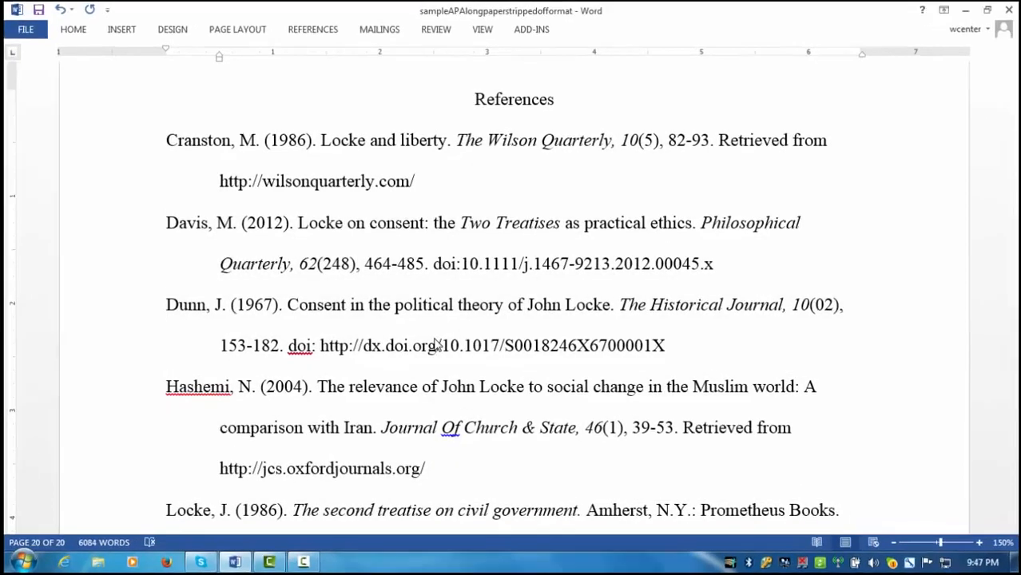